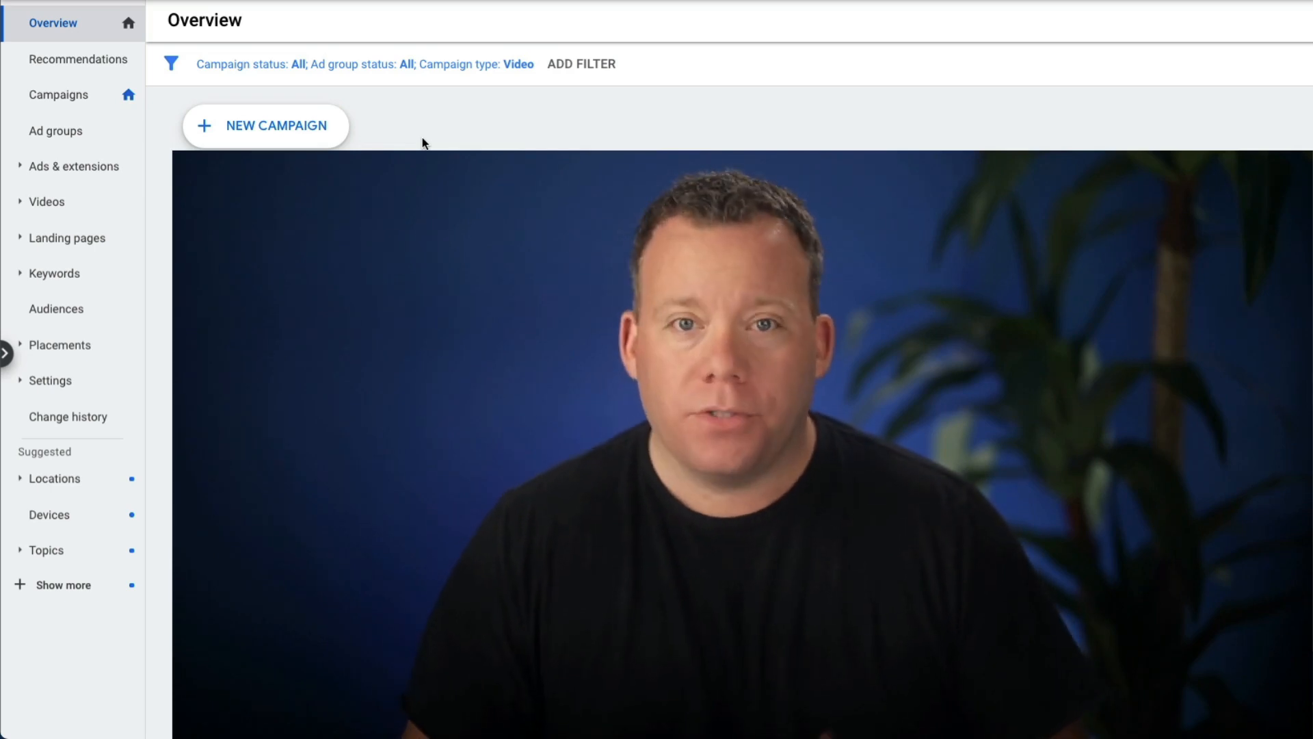
Step: Start a new campaign and choose to create it without a goal's guidance
{"action": "left_click", "coordinate": [307, 137]}
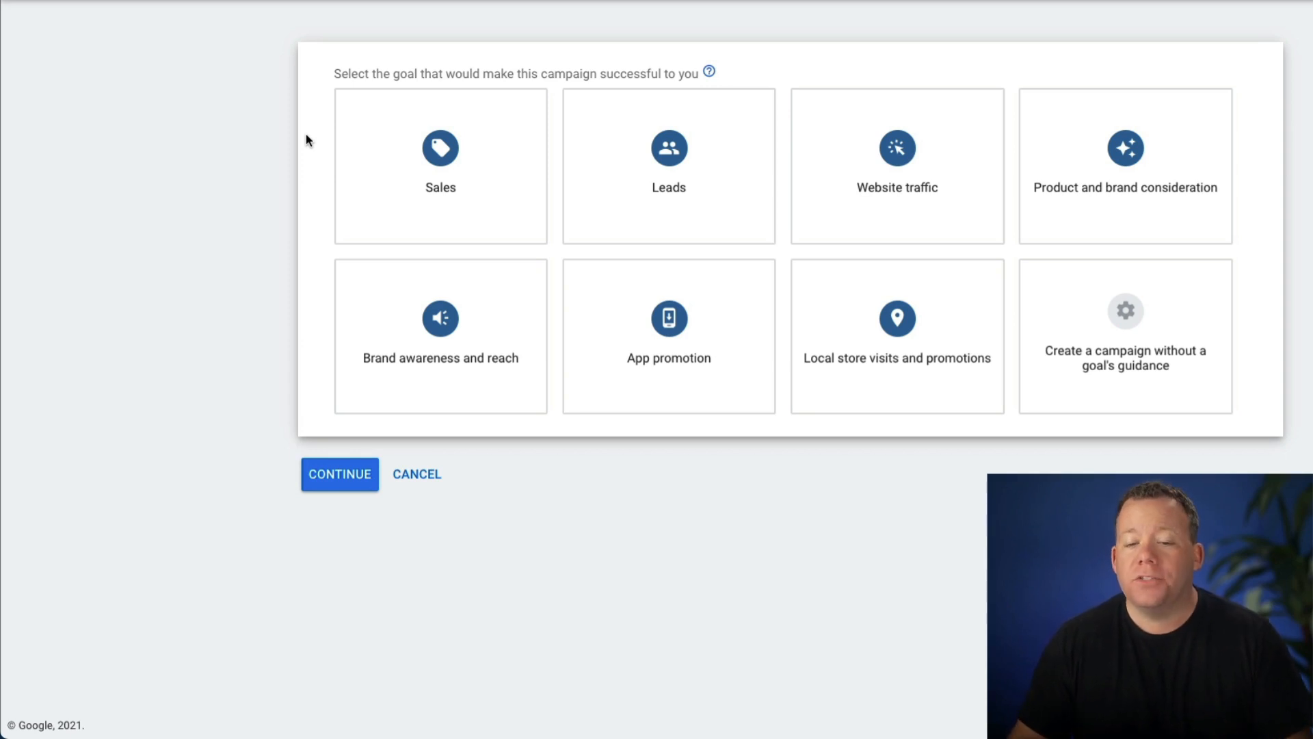
{"action": "mouse_move", "coordinate": [390, 149]}
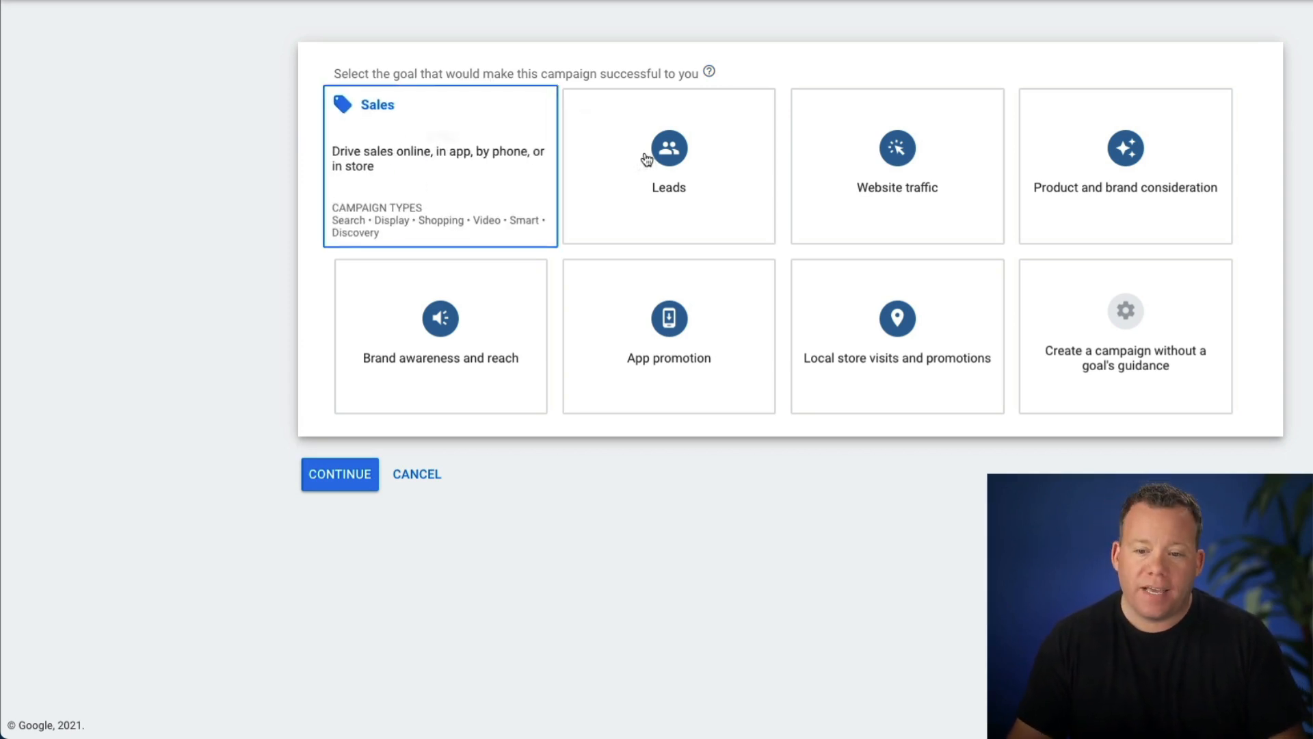
{"action": "mouse_move", "coordinate": [905, 157]}
{"action": "mouse_move", "coordinate": [1177, 149]}
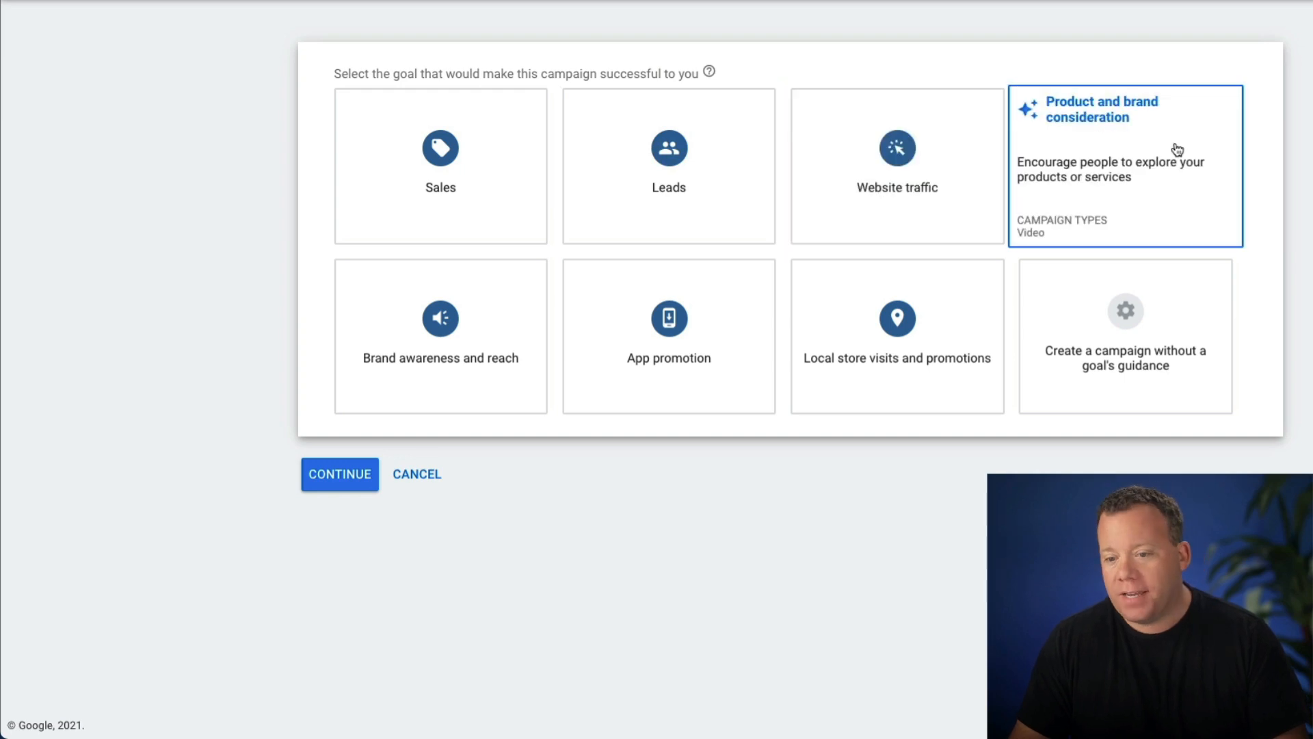
{"action": "mouse_move", "coordinate": [428, 338]}
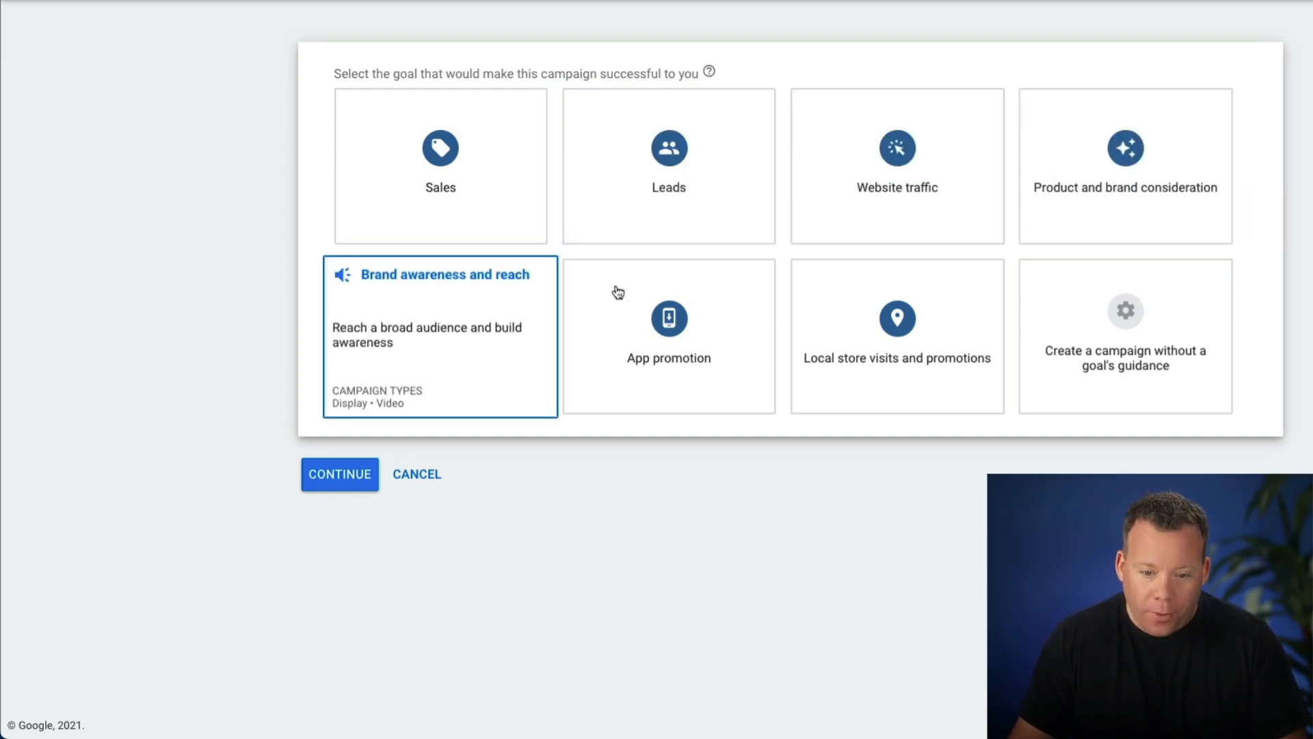
{"action": "mouse_move", "coordinate": [889, 302]}
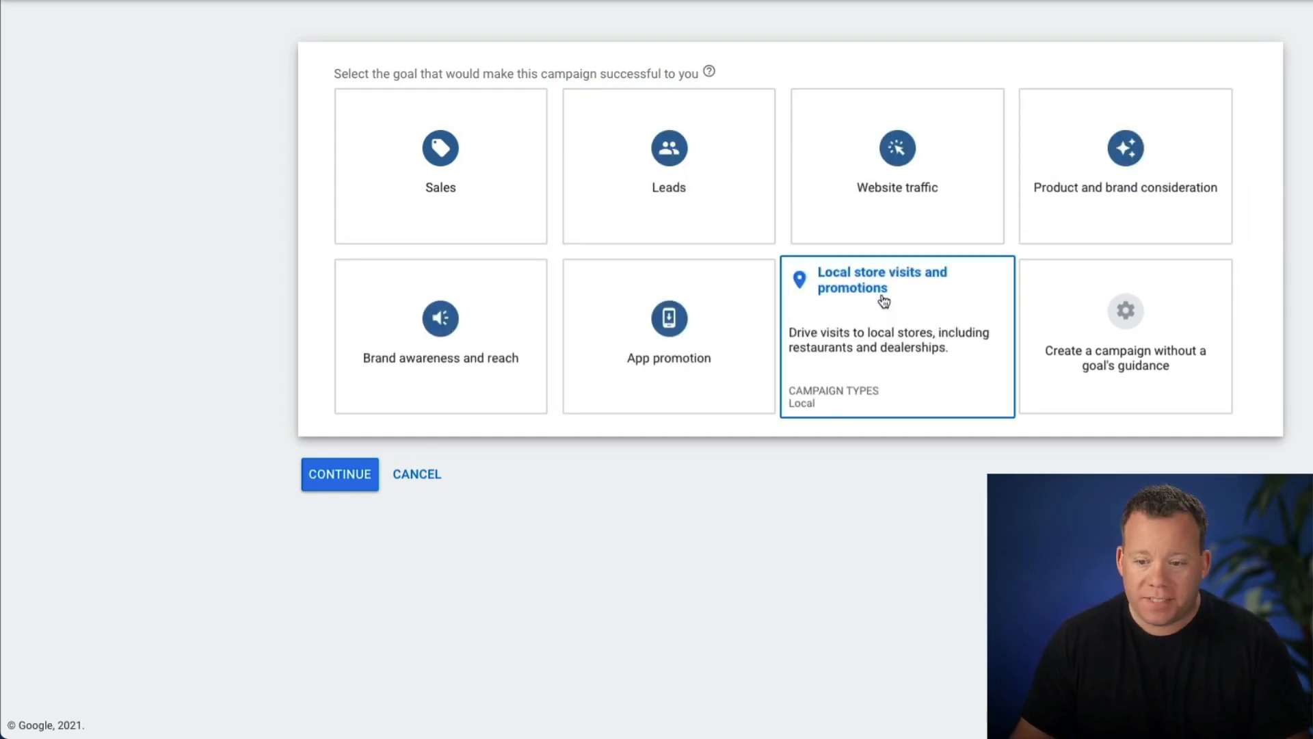
{"action": "mouse_move", "coordinate": [1138, 293]}
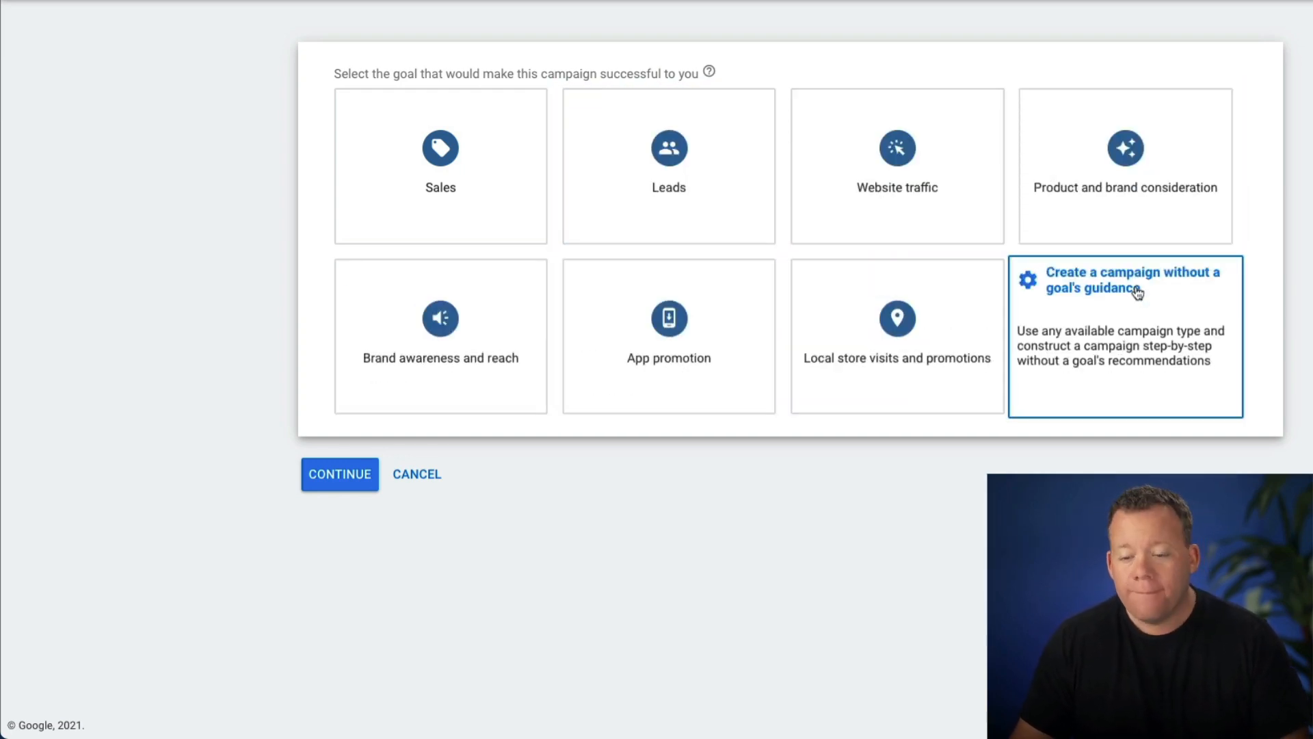
{"action": "left_click", "coordinate": [1190, 321]}
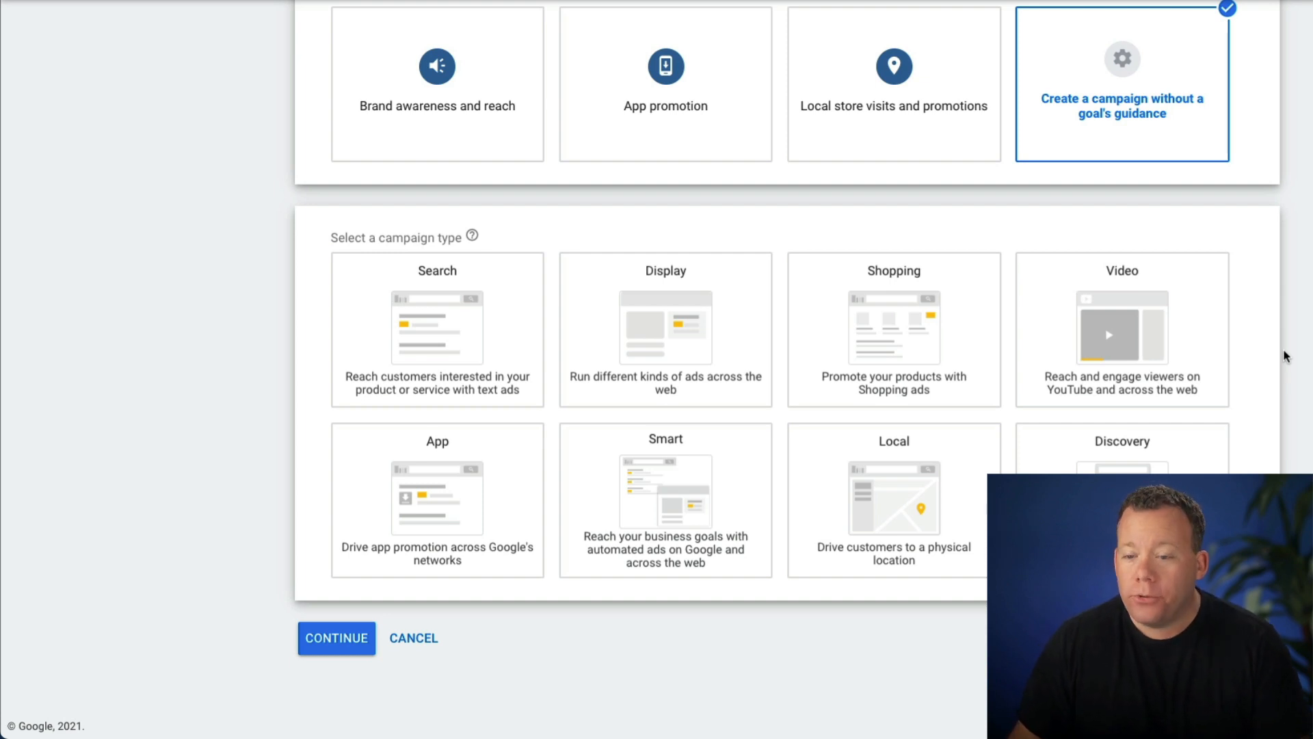
Step: Choose the Video campaign type with the Custom video campaign subtype, and name the campaign Remarketing
{"action": "mouse_move", "coordinate": [1157, 316]}
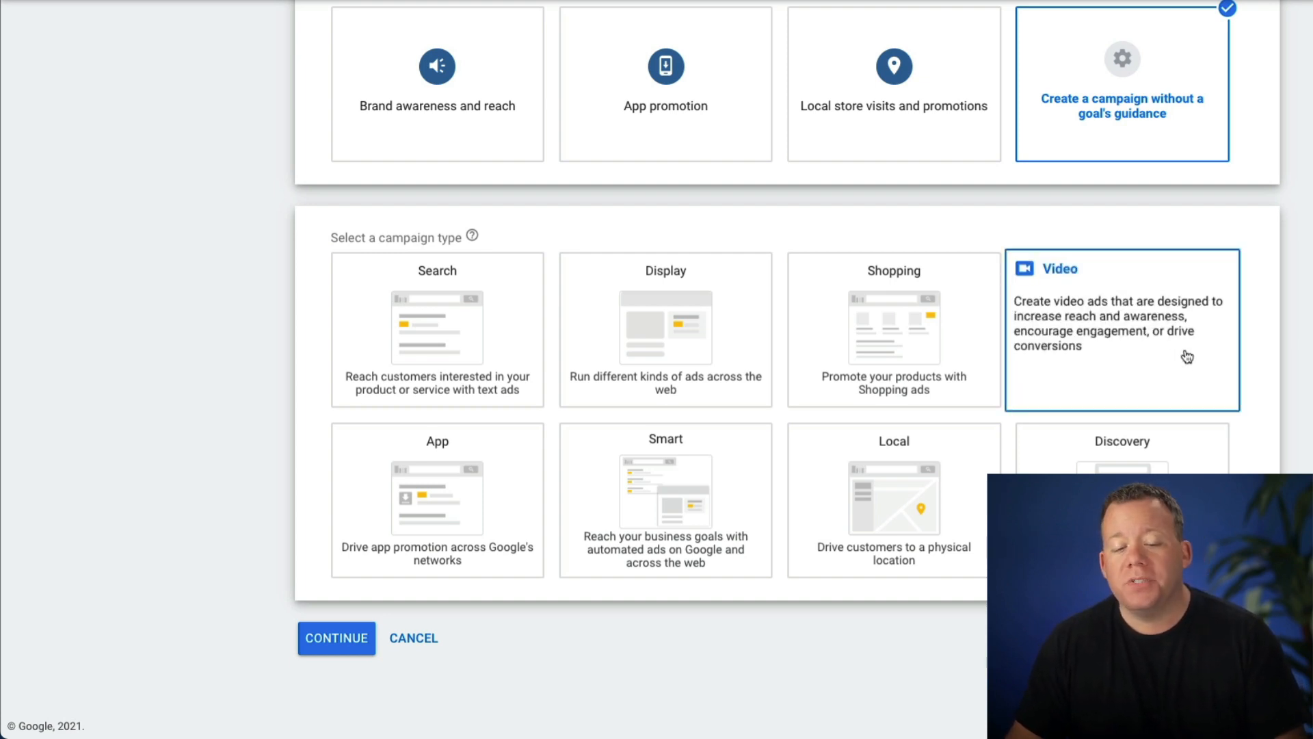
{"action": "left_click", "coordinate": [1158, 363]}
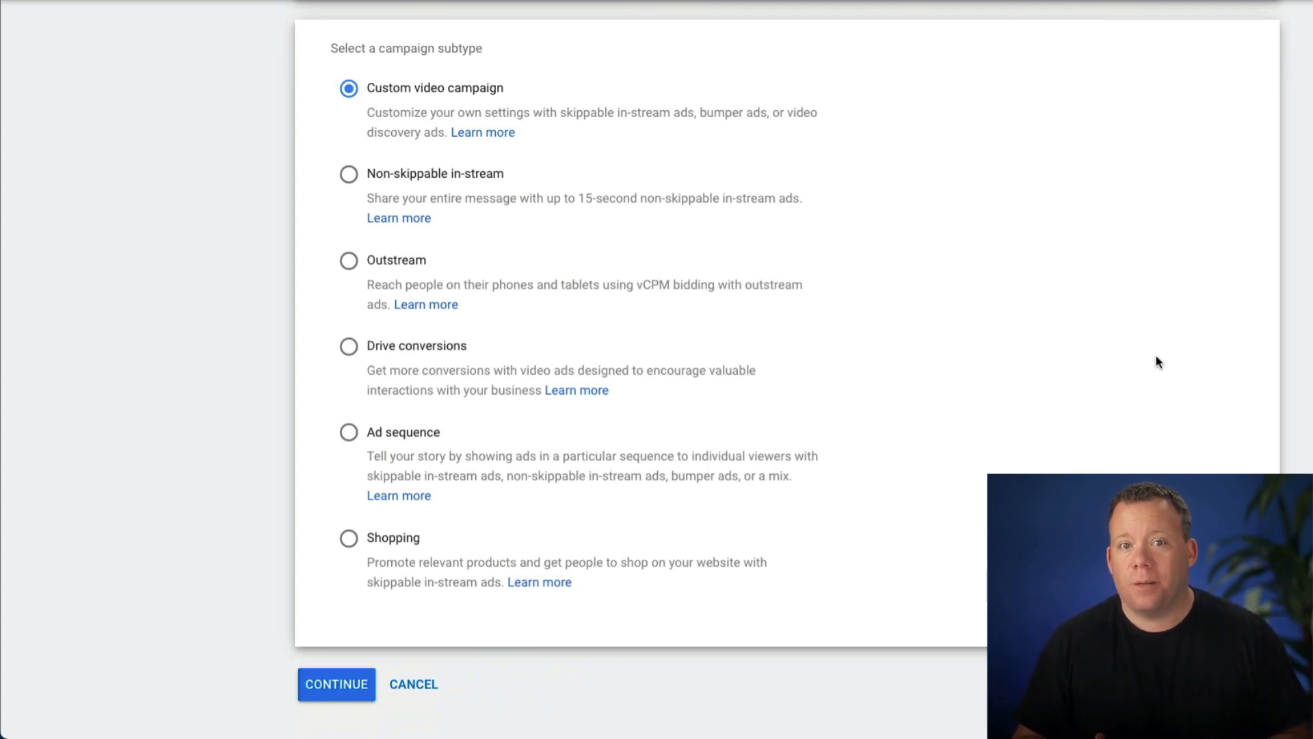
{"action": "left_click", "coordinate": [337, 684]}
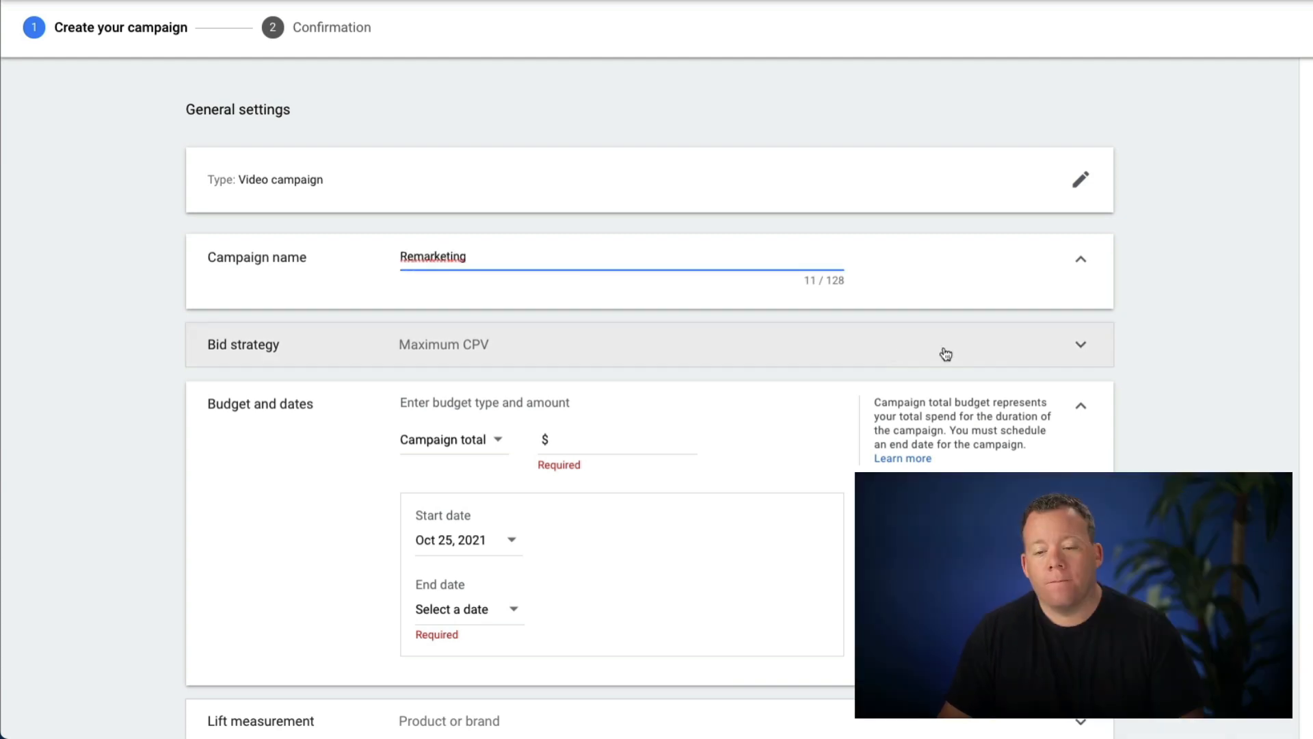
Step: Review the available bid strategies for the campaign, keeping Maximum CPV
{"action": "left_click", "coordinate": [1047, 347]}
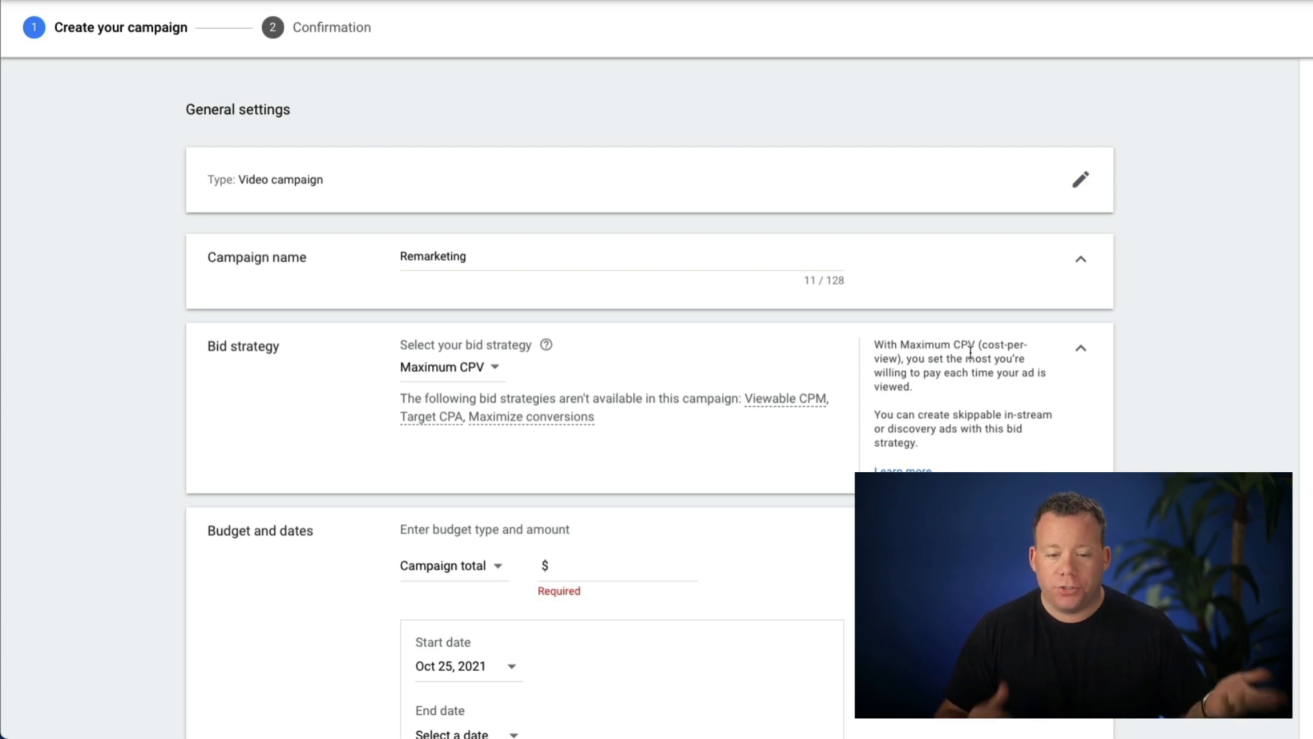
{"action": "left_click", "coordinate": [488, 375]}
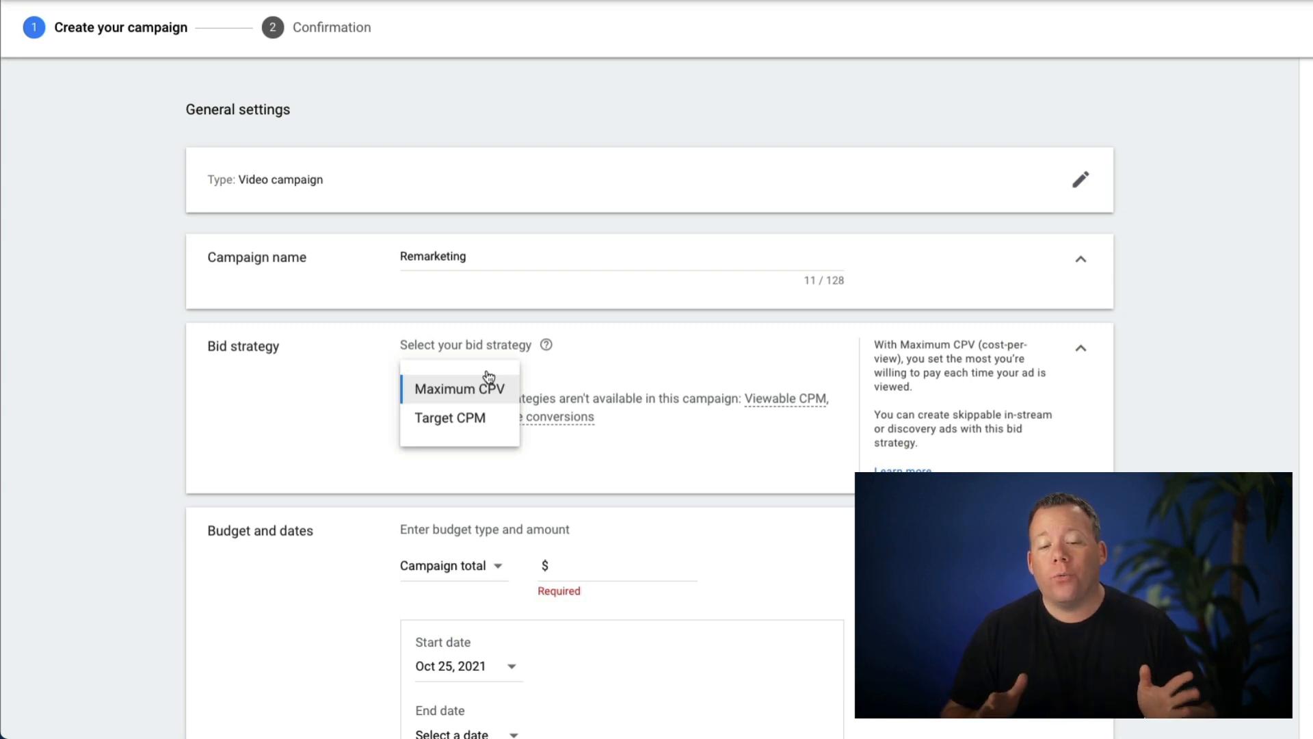
{"action": "left_click", "coordinate": [315, 448]}
Step: Set the campaign budget to a daily amount of $10.00
{"action": "scroll", "coordinate": [425, 428], "scroll_direction": "down", "scroll_amount": 2}
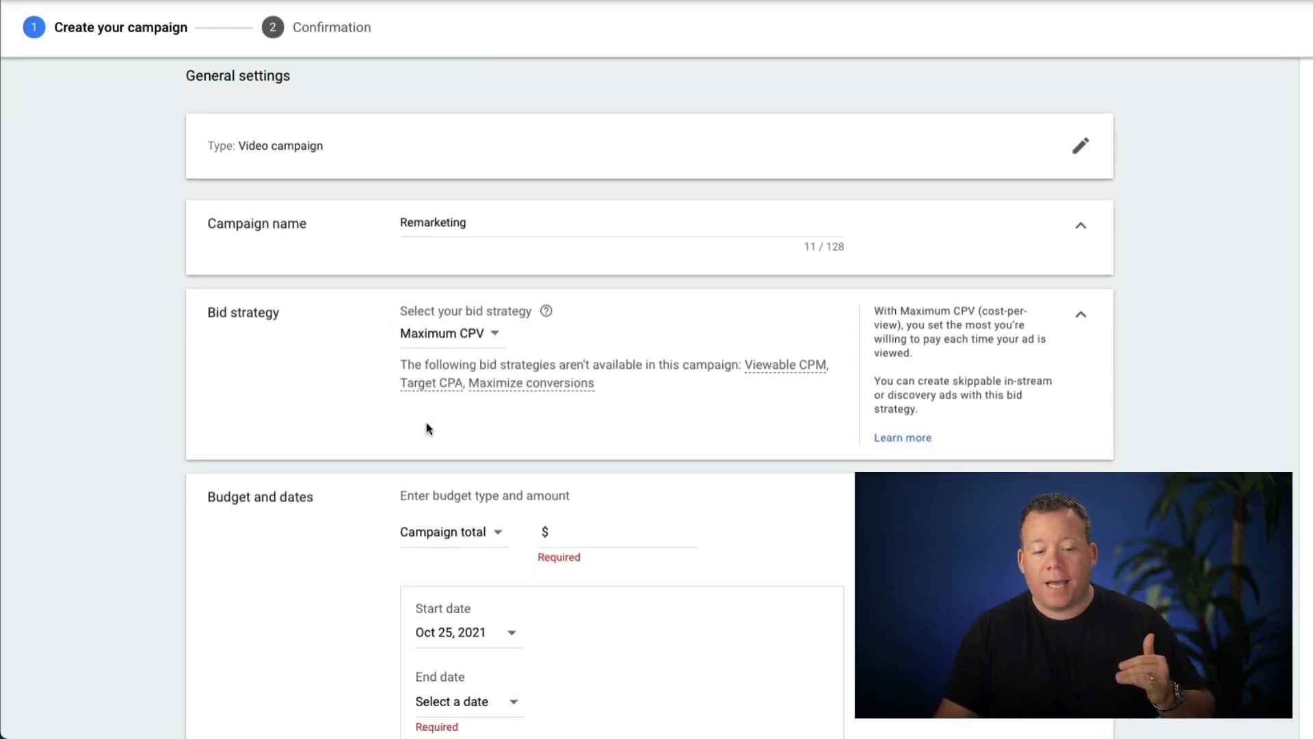
{"action": "scroll", "coordinate": [427, 428], "scroll_direction": "down", "scroll_amount": 4}
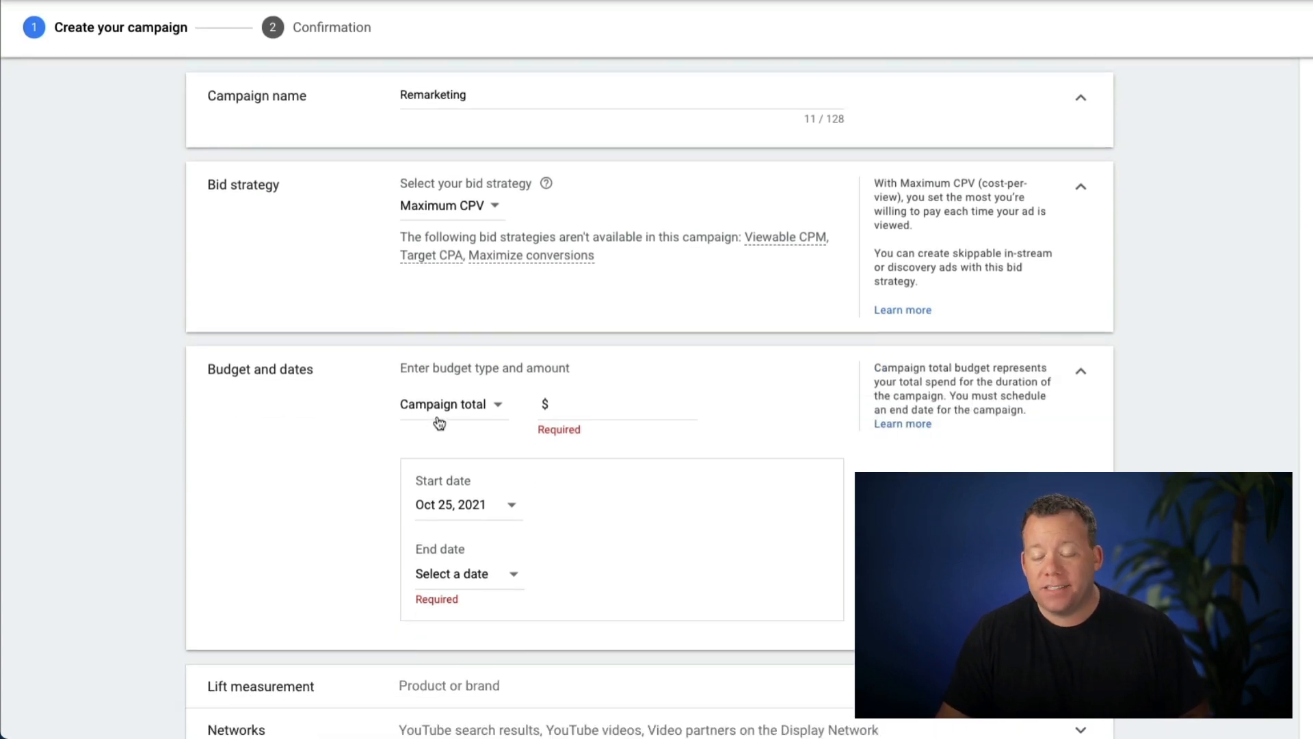
{"action": "left_click", "coordinate": [450, 410]}
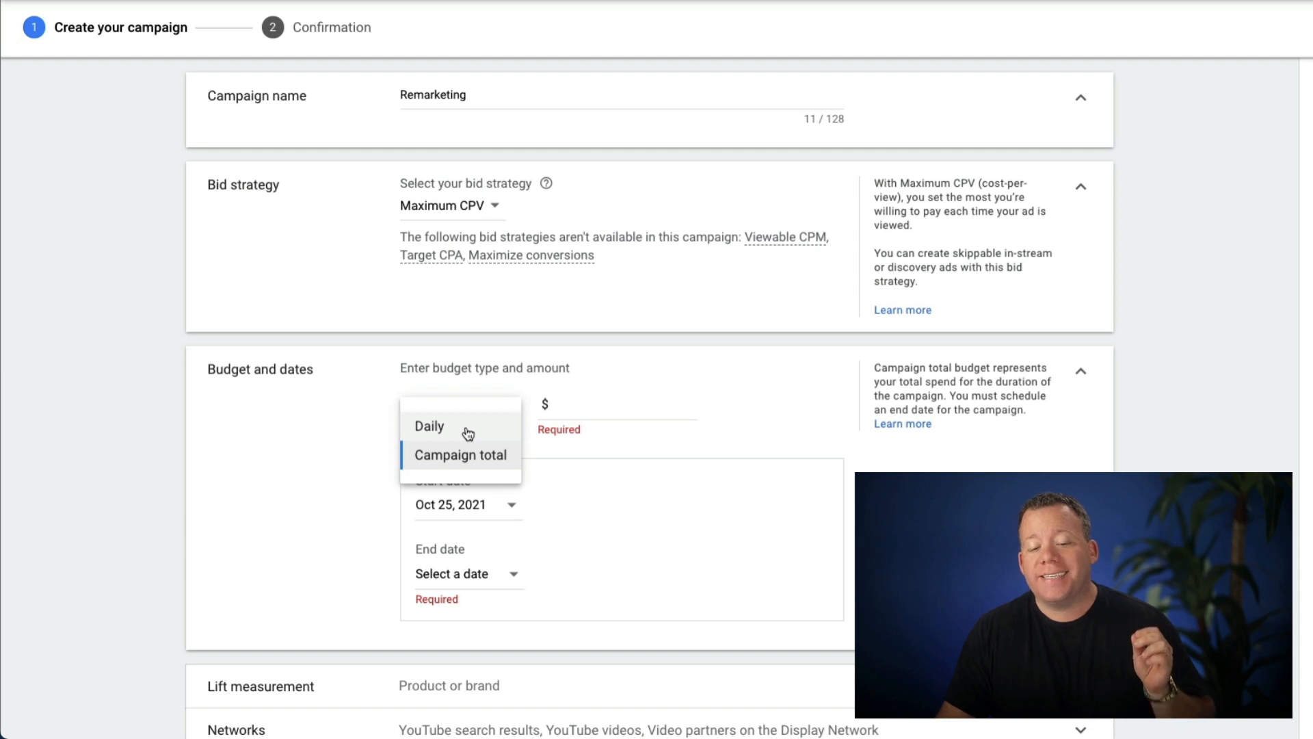
{"action": "left_click", "coordinate": [467, 429]}
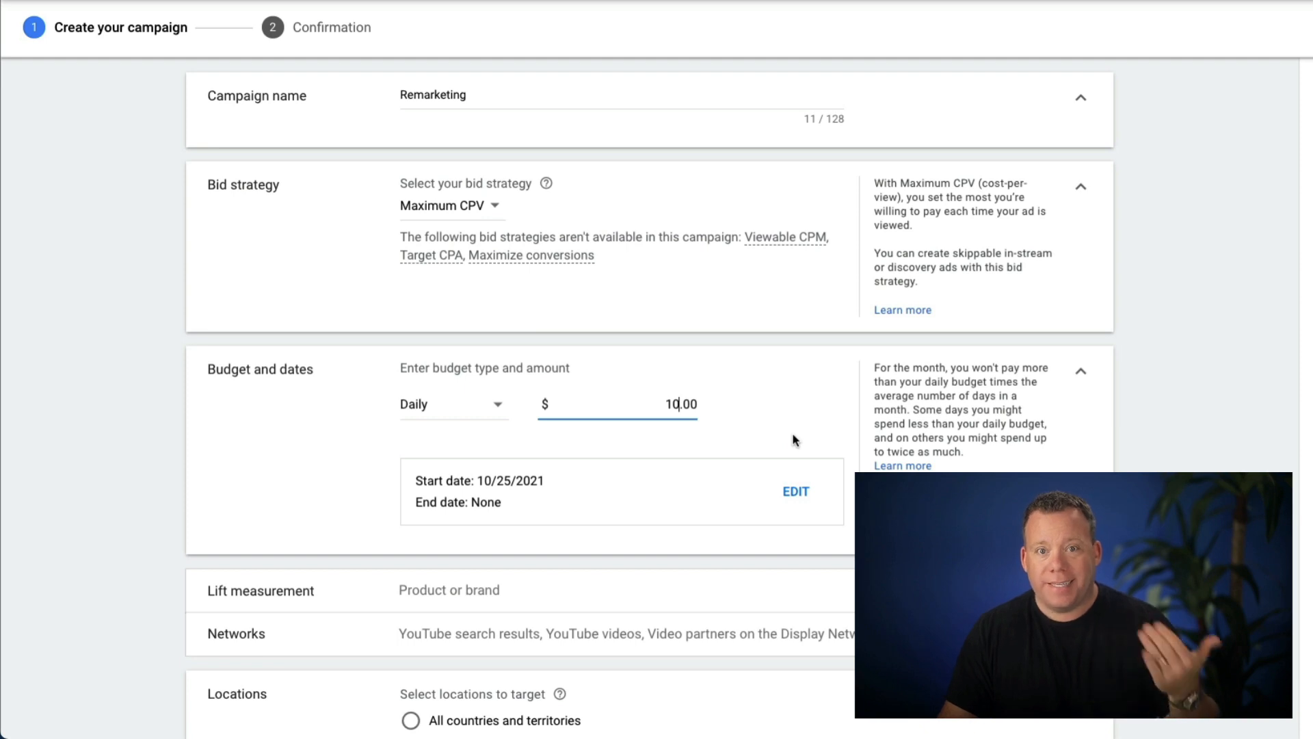
Step: Restrict the campaign's networks to YouTube videos by excluding YouTube search results and Video partners on the Display Network
{"action": "scroll", "coordinate": [793, 435], "scroll_direction": "down", "scroll_amount": 2}
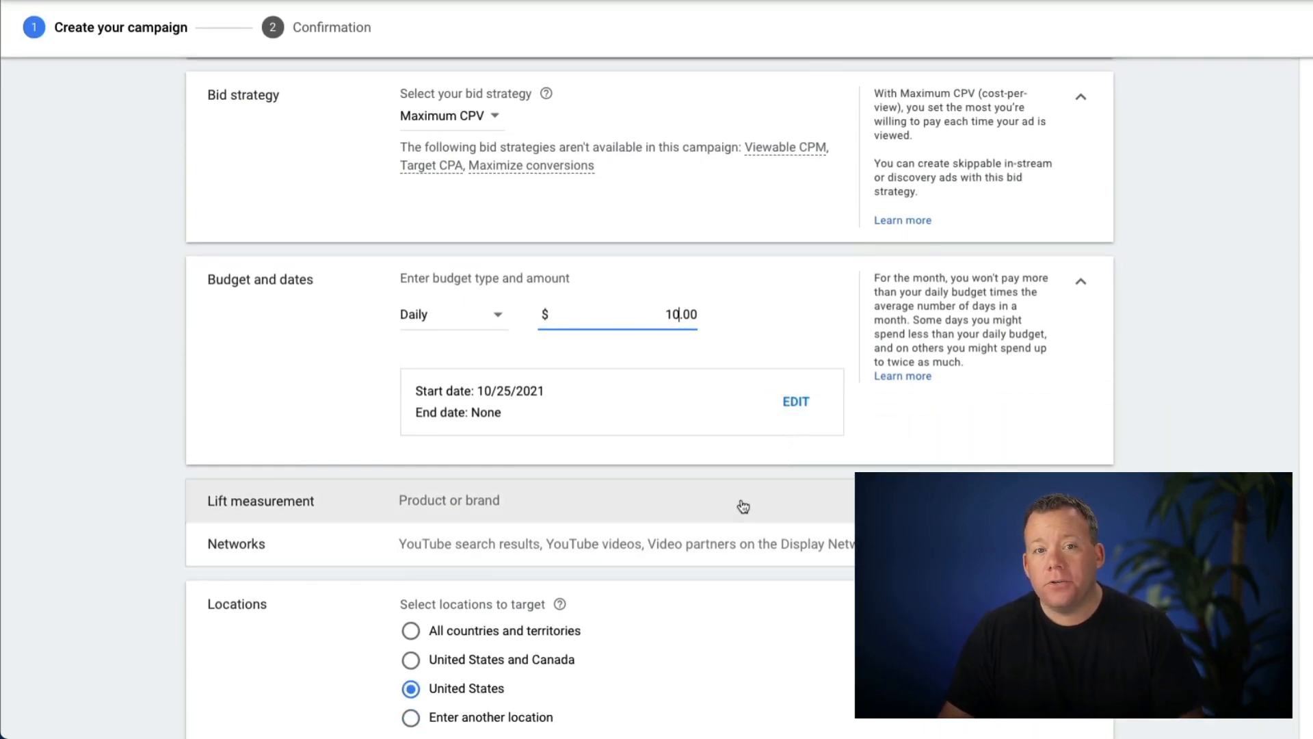
{"action": "left_click", "coordinate": [714, 551]}
{"action": "scroll", "coordinate": [714, 555], "scroll_direction": "down", "scroll_amount": 4}
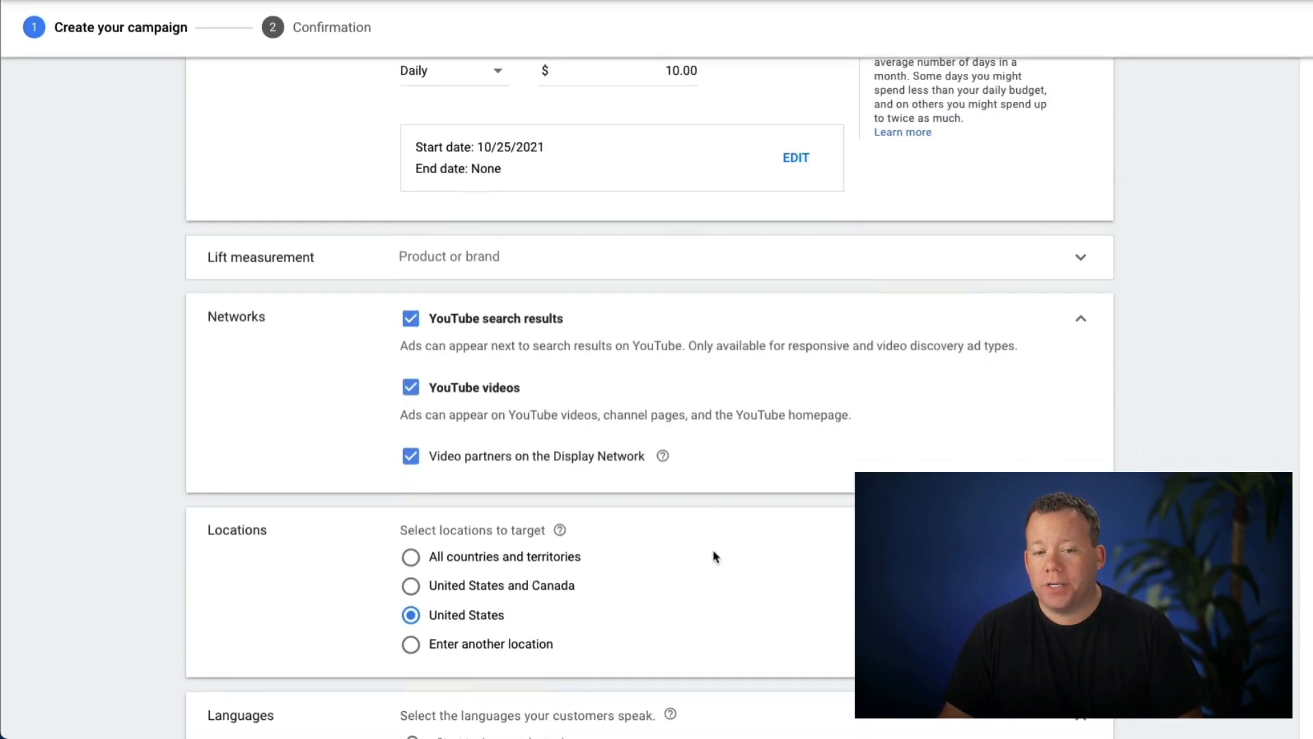
{"action": "scroll", "coordinate": [714, 555], "scroll_direction": "down", "scroll_amount": 1}
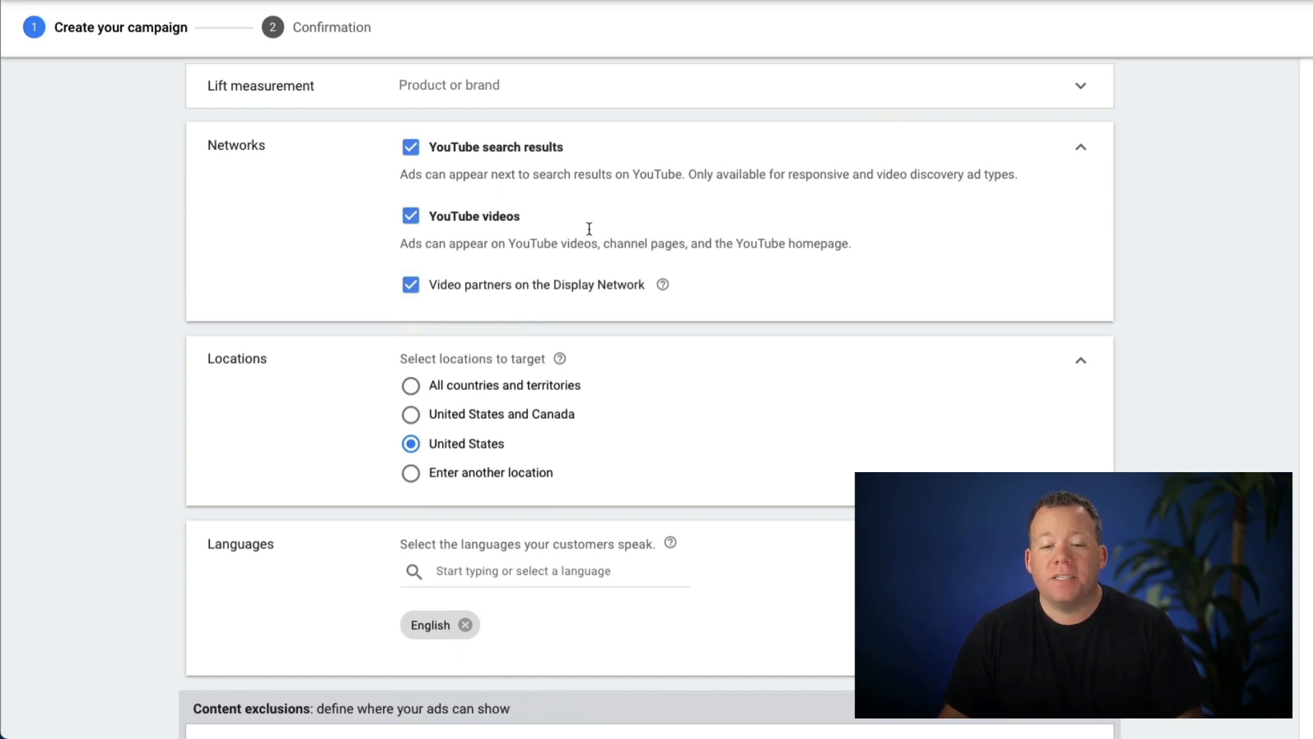
{"action": "left_click", "coordinate": [453, 146]}
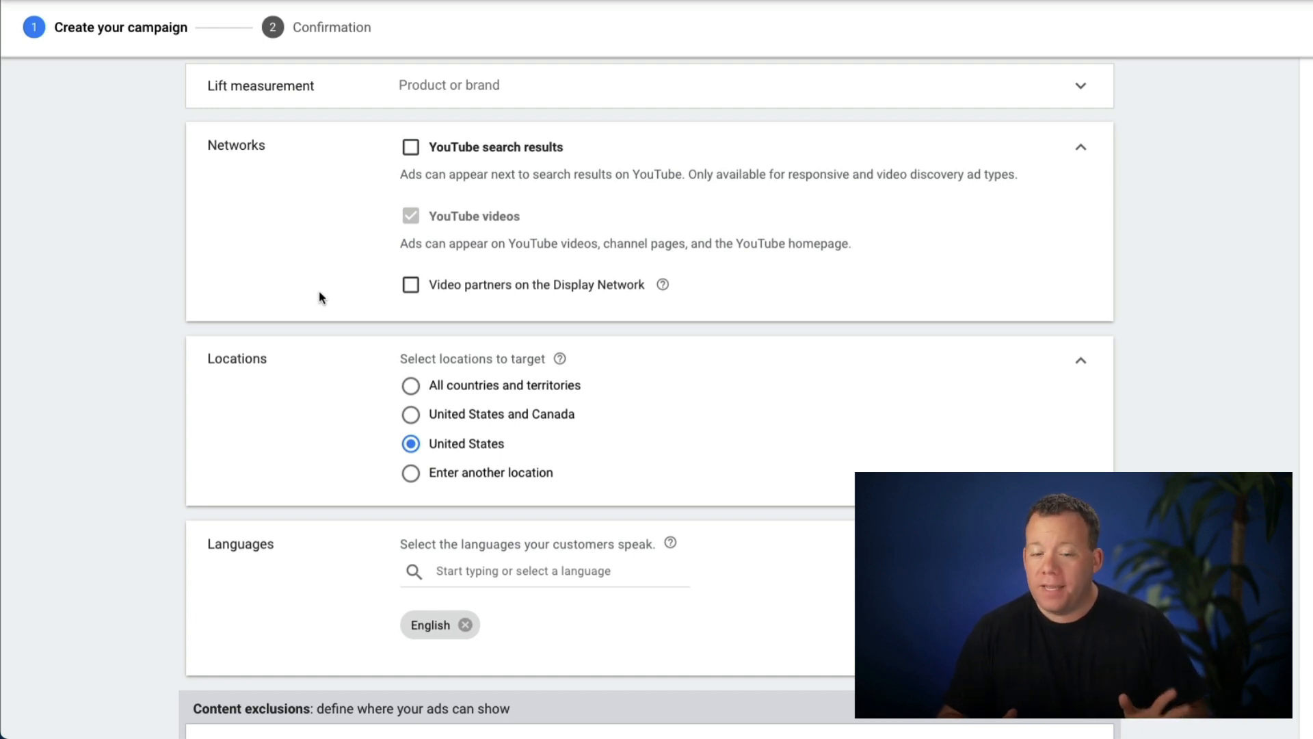
Step: Review the location and language targeting and compare the inventory types in the content exclusions, keeping Standard inventory
{"action": "scroll", "coordinate": [442, 376], "scroll_direction": "down", "scroll_amount": 1}
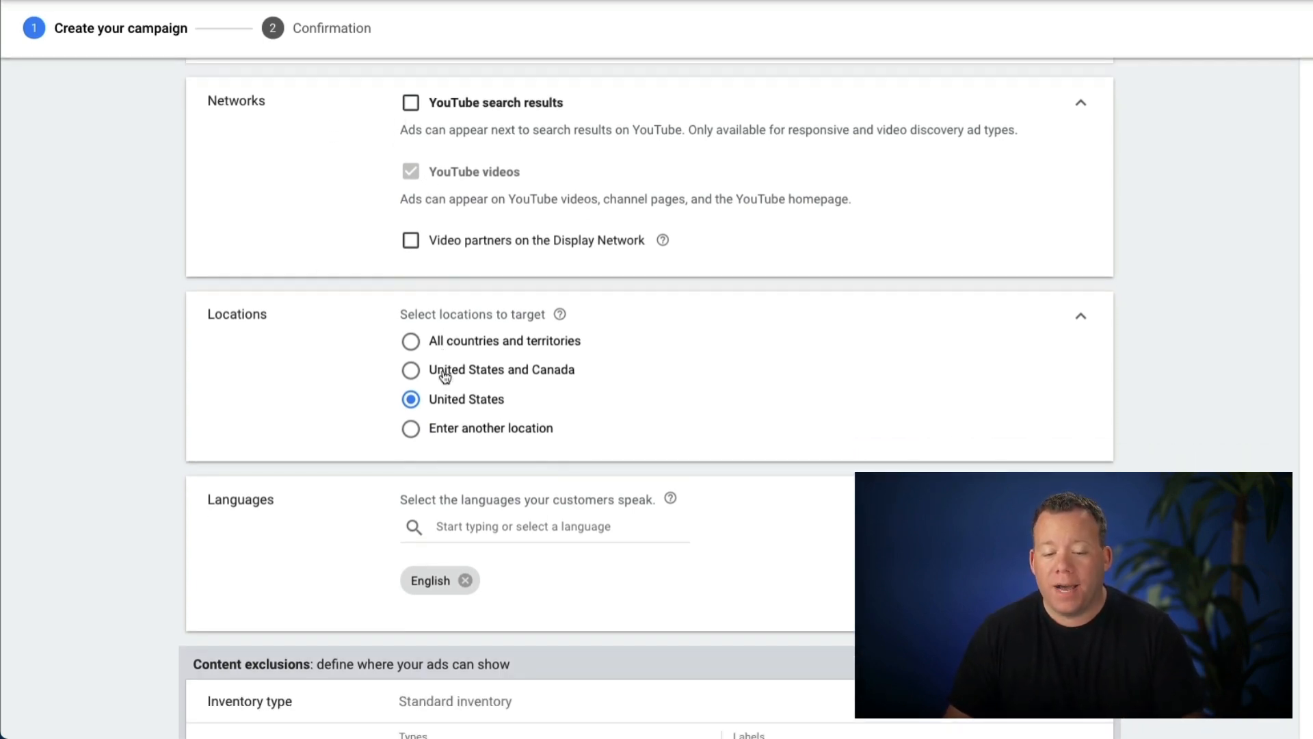
{"action": "scroll", "coordinate": [445, 376], "scroll_direction": "down", "scroll_amount": 4}
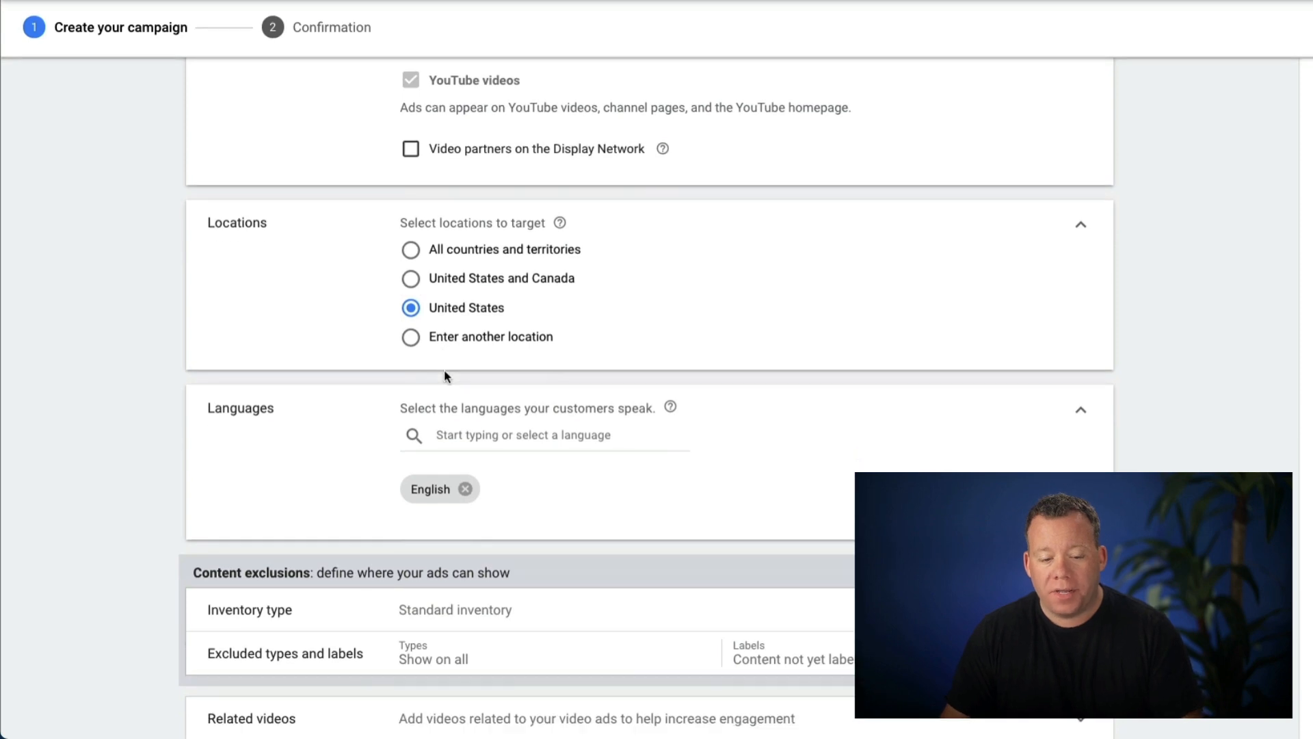
{"action": "scroll", "coordinate": [448, 376], "scroll_direction": "down", "scroll_amount": 2}
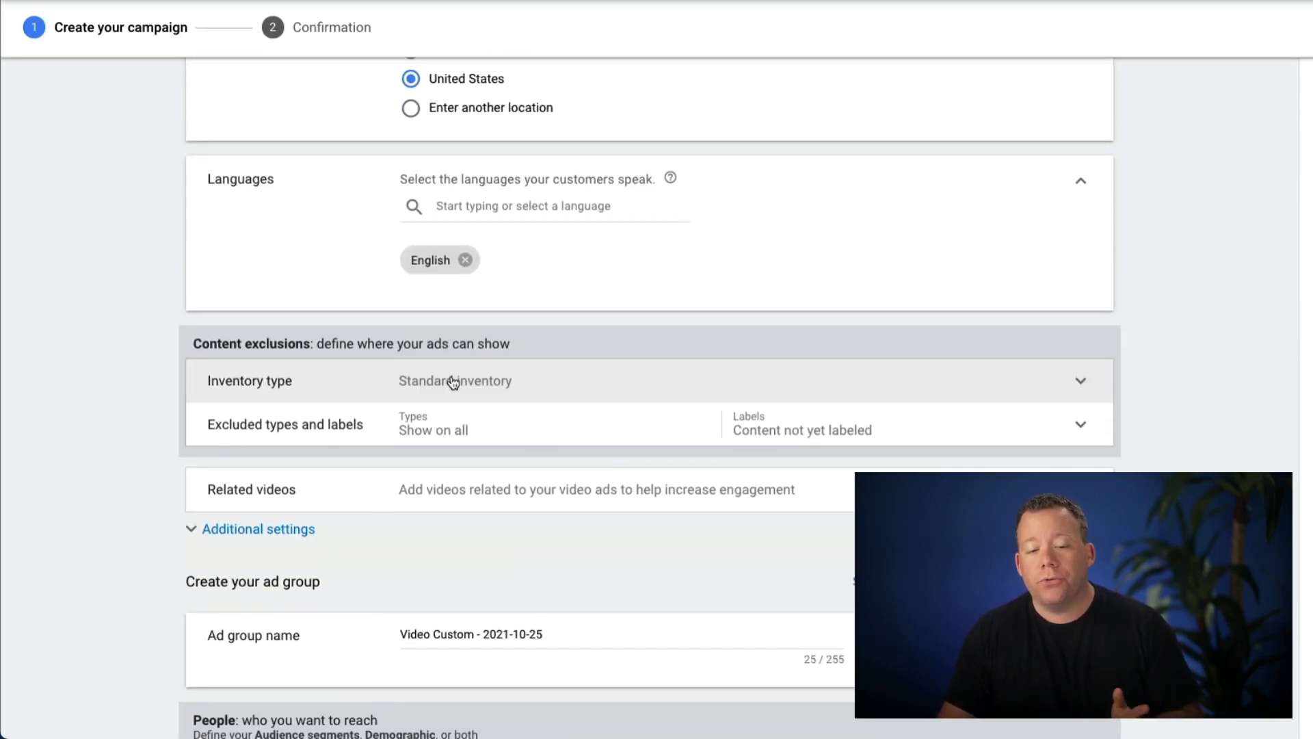
{"action": "left_click", "coordinate": [453, 382]}
{"action": "scroll", "coordinate": [458, 379], "scroll_direction": "down", "scroll_amount": 2}
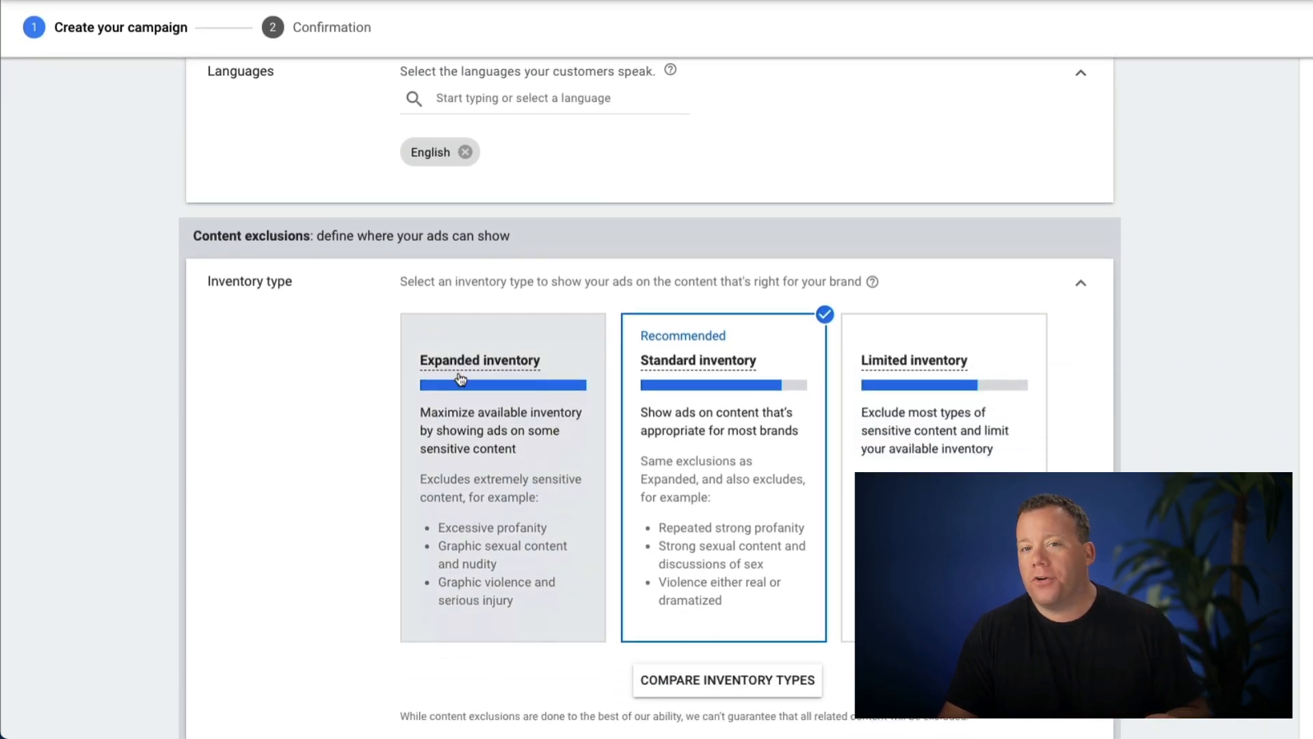
{"action": "mouse_move", "coordinate": [460, 379]}
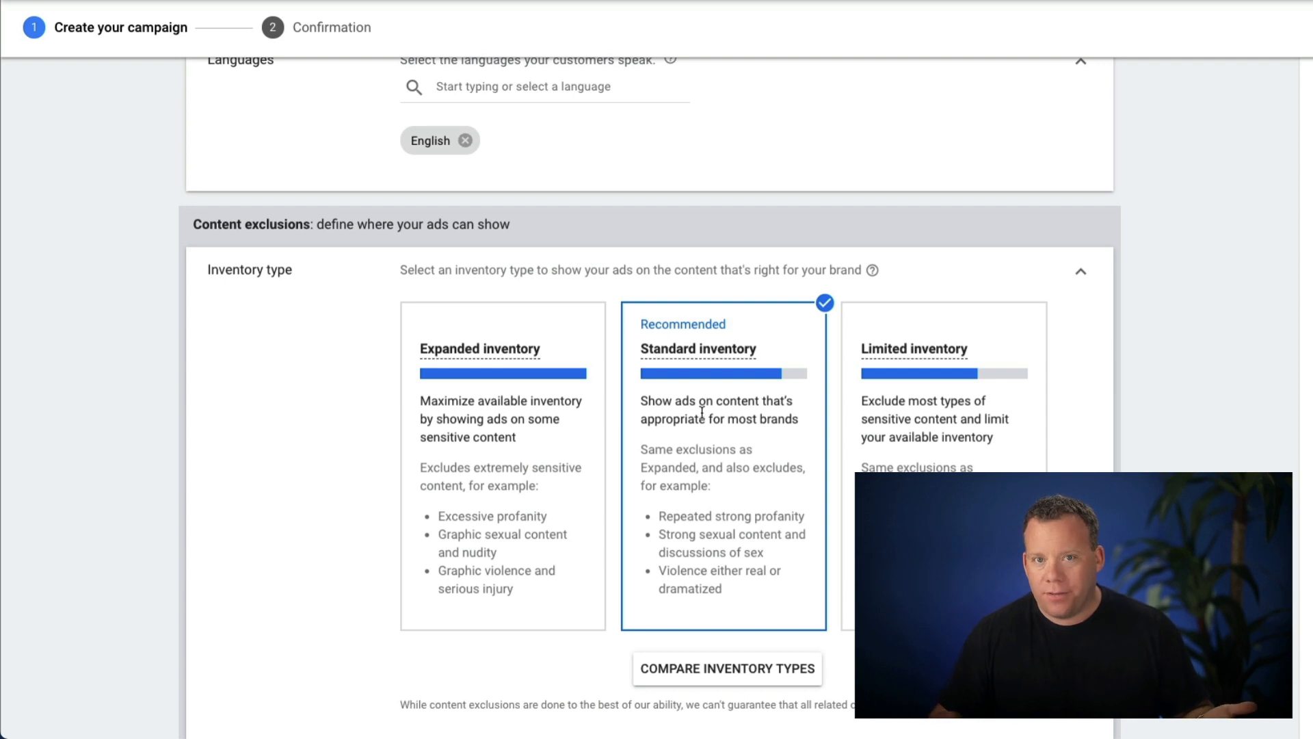
{"action": "scroll", "coordinate": [711, 417], "scroll_direction": "down", "scroll_amount": 1}
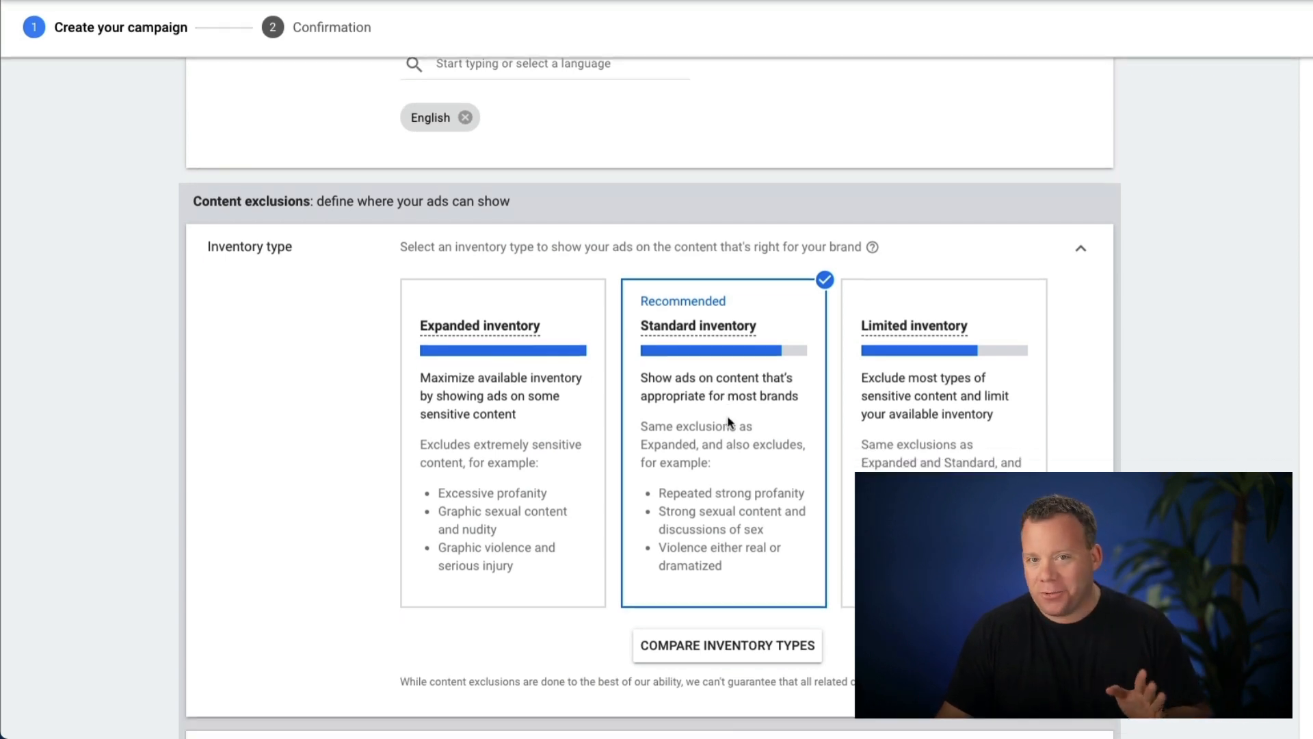
{"action": "scroll", "coordinate": [728, 423], "scroll_direction": "down", "scroll_amount": 3}
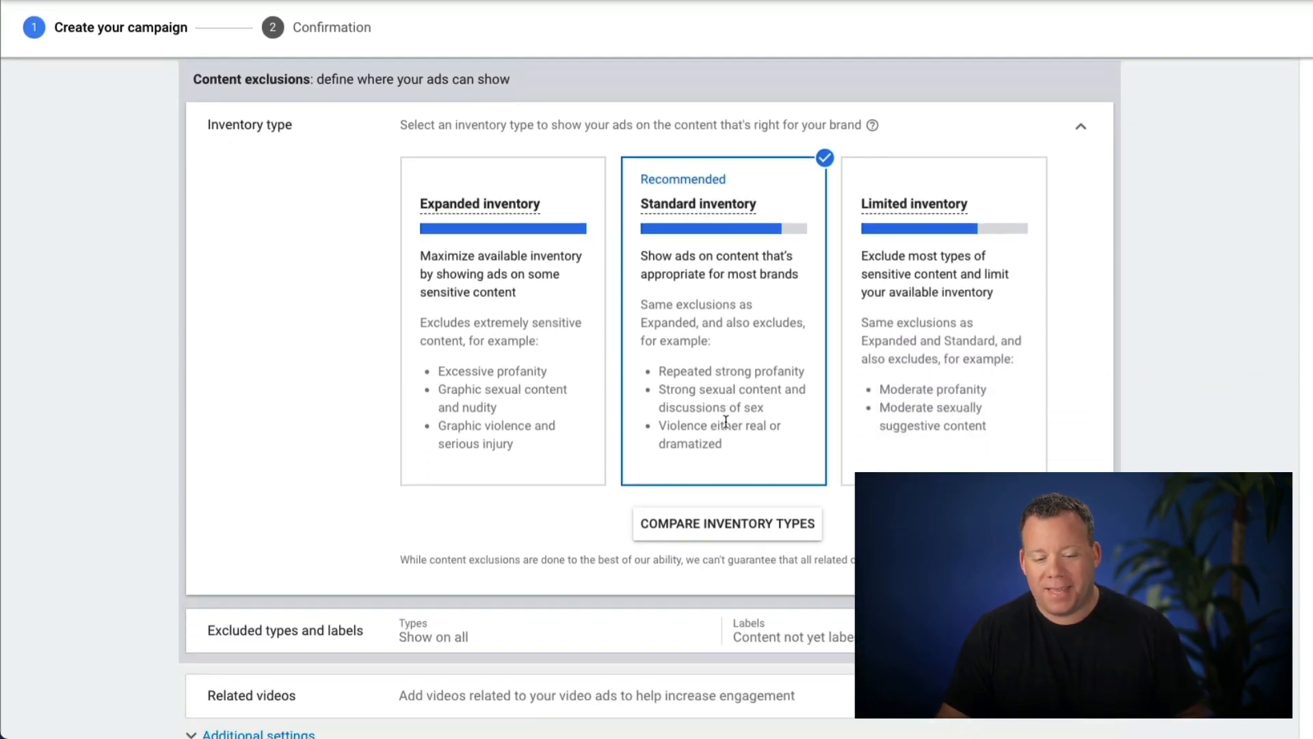
{"action": "scroll", "coordinate": [810, 462], "scroll_direction": "down", "scroll_amount": 1}
{"action": "scroll", "coordinate": [812, 469], "scroll_direction": "down", "scroll_amount": 1}
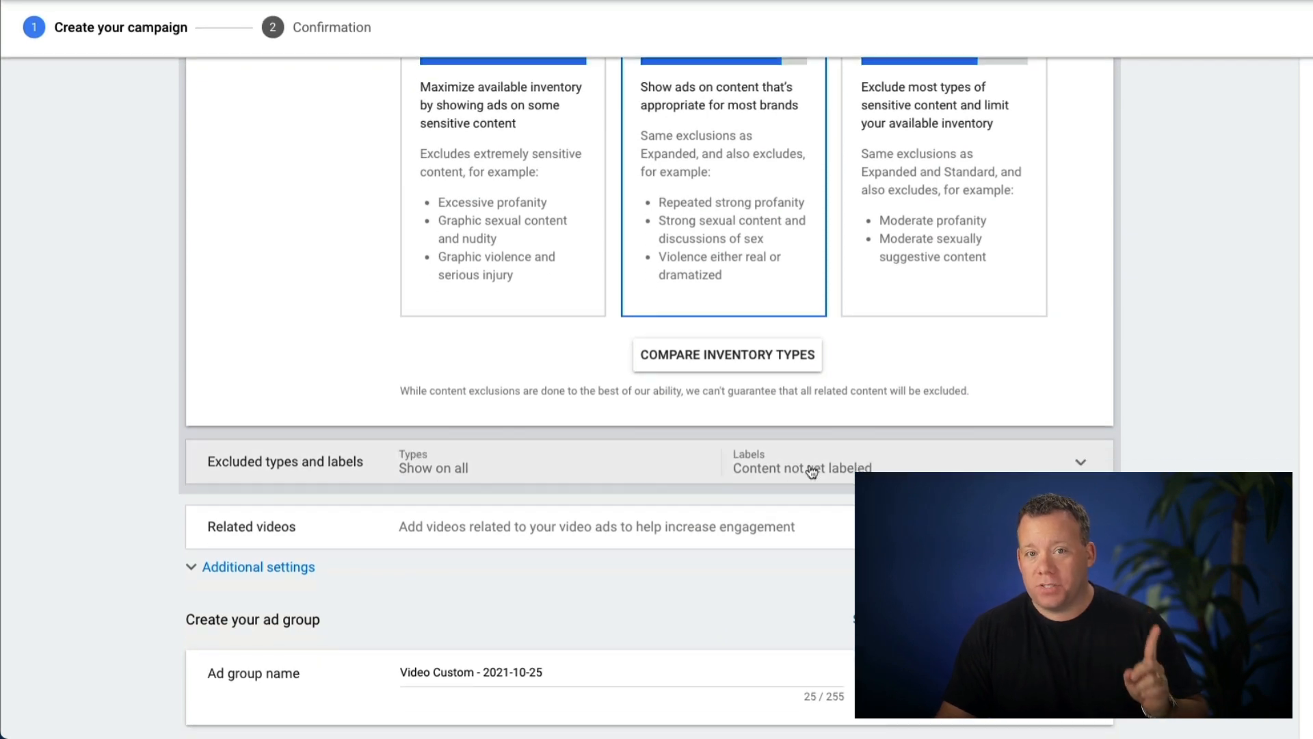
Step: Exclude embedded YouTube videos and live streaming videos from the content types where the ads can show
{"action": "scroll", "coordinate": [811, 465], "scroll_direction": "down", "scroll_amount": 1}
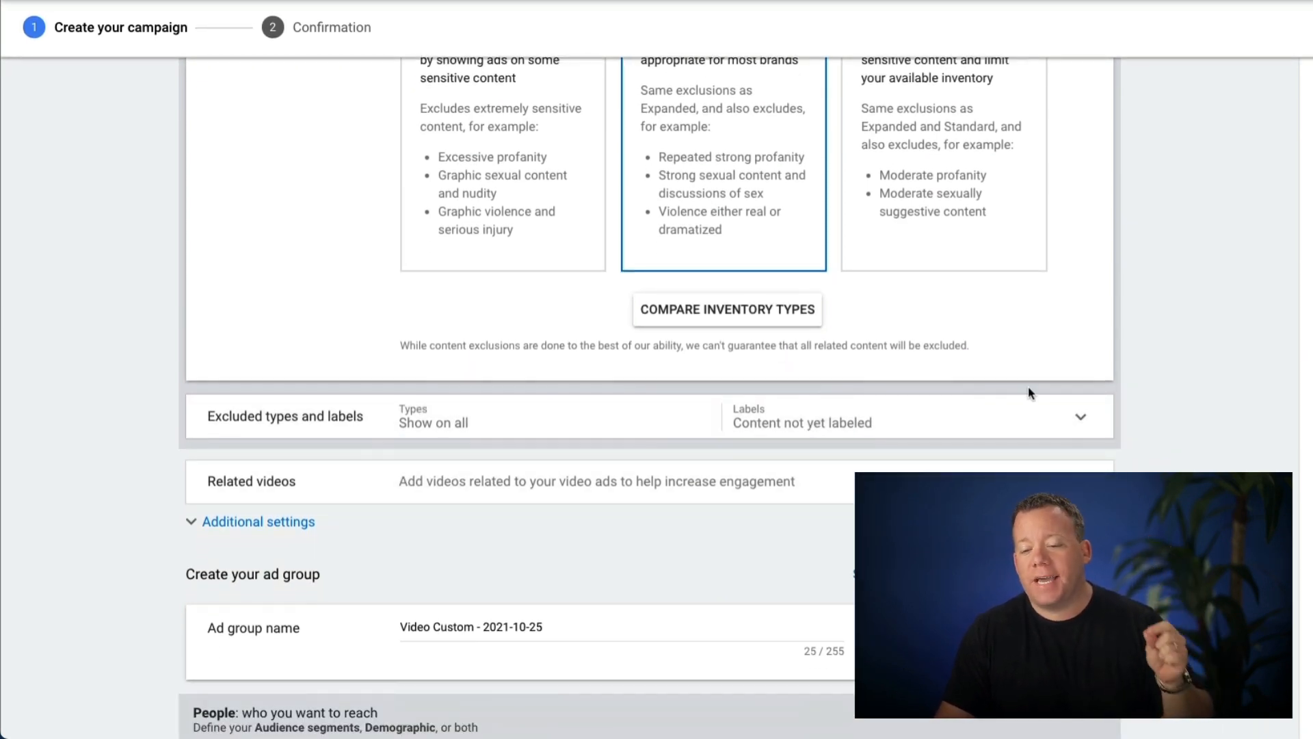
{"action": "left_click", "coordinate": [1090, 428]}
{"action": "scroll", "coordinate": [1030, 444], "scroll_direction": "down", "scroll_amount": 1}
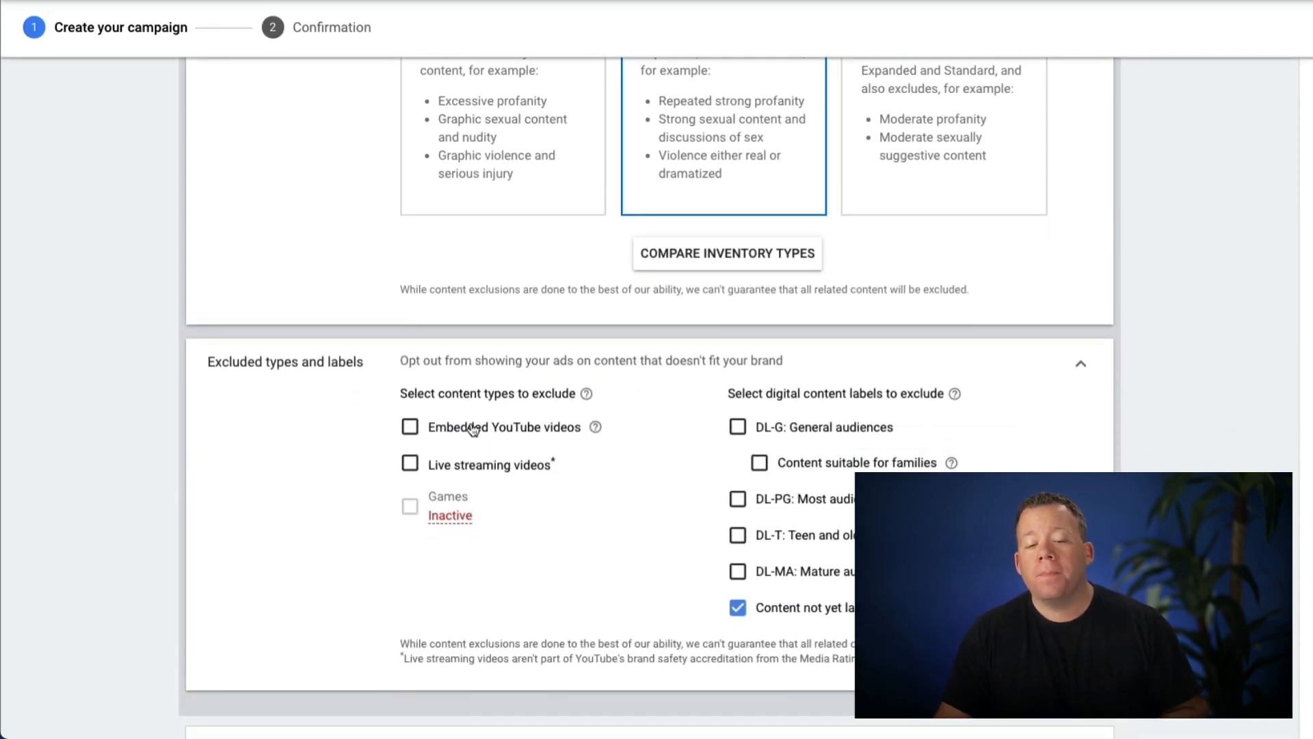
{"action": "left_click", "coordinate": [409, 428]}
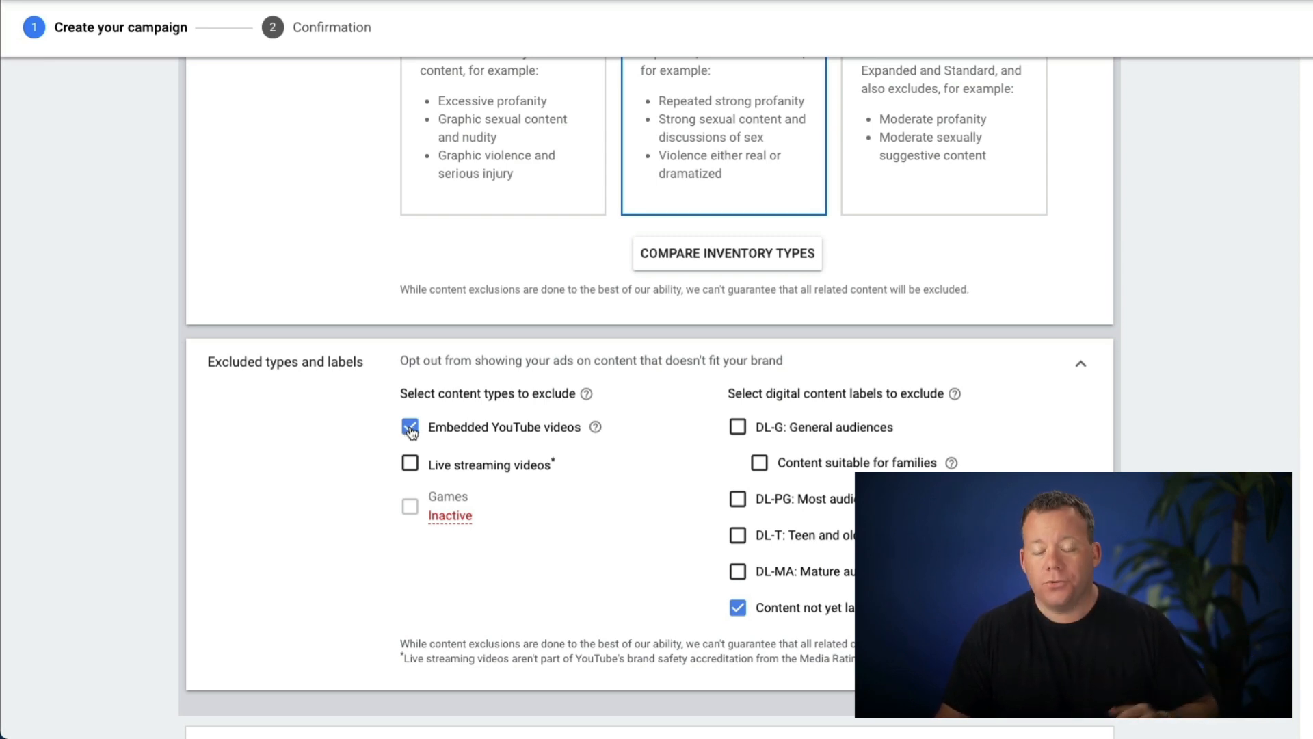
{"action": "left_click", "coordinate": [410, 467]}
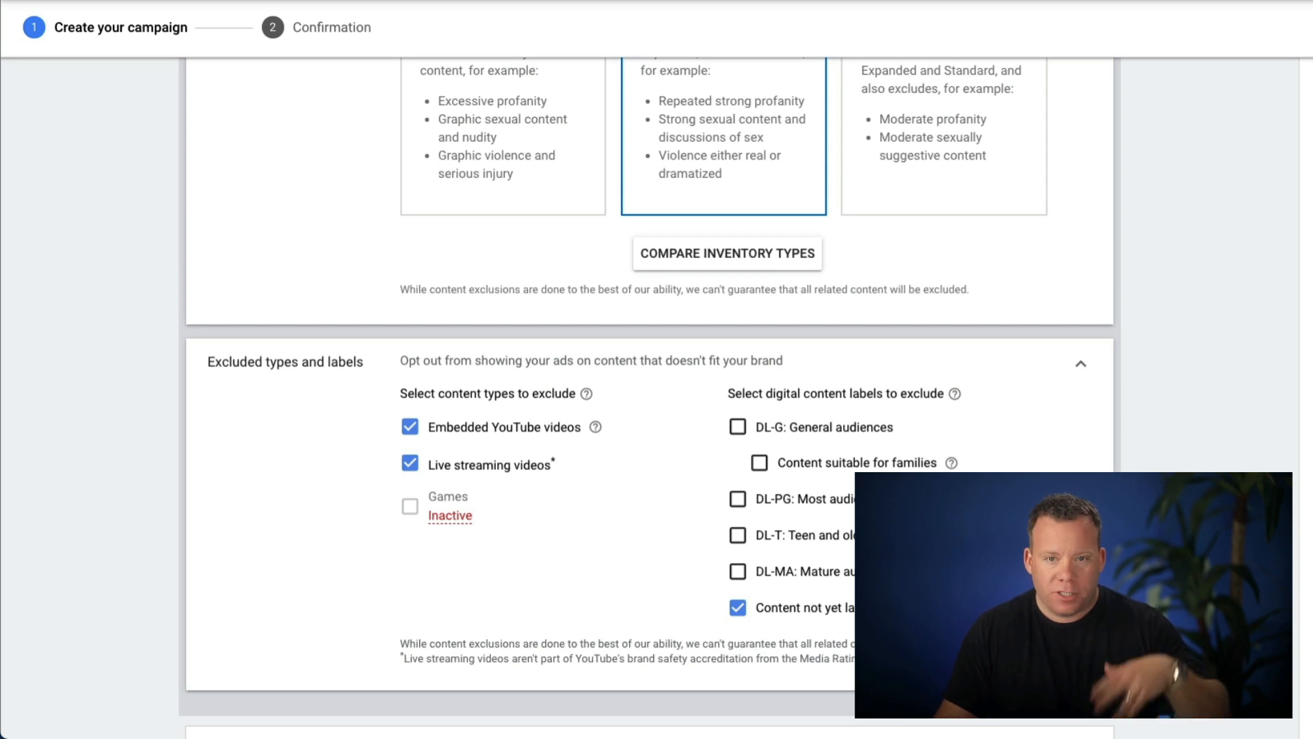
{"action": "left_click", "coordinate": [1081, 371]}
Step: Set specific device targeting for the campaign to computers, mobile phones and tablets, excluding TV screens
{"action": "scroll", "coordinate": [1076, 379], "scroll_direction": "down", "scroll_amount": 2}
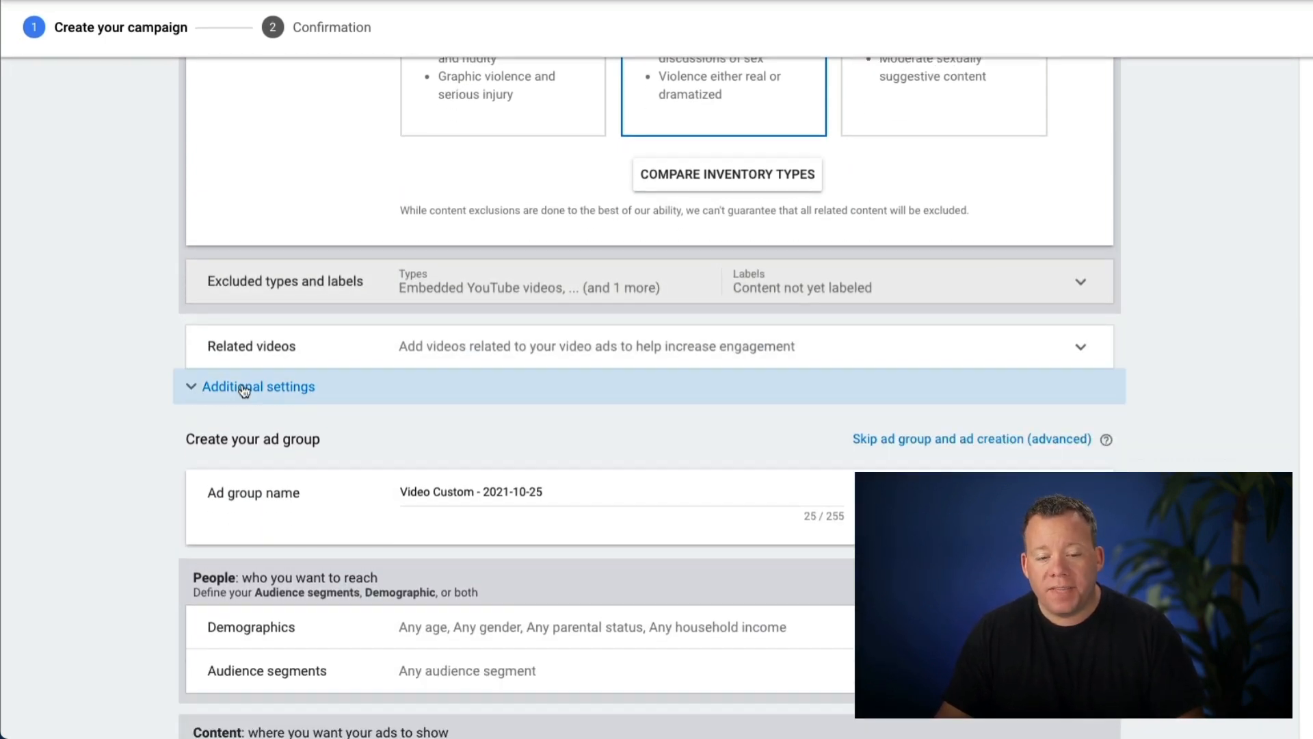
{"action": "left_click", "coordinate": [245, 389]}
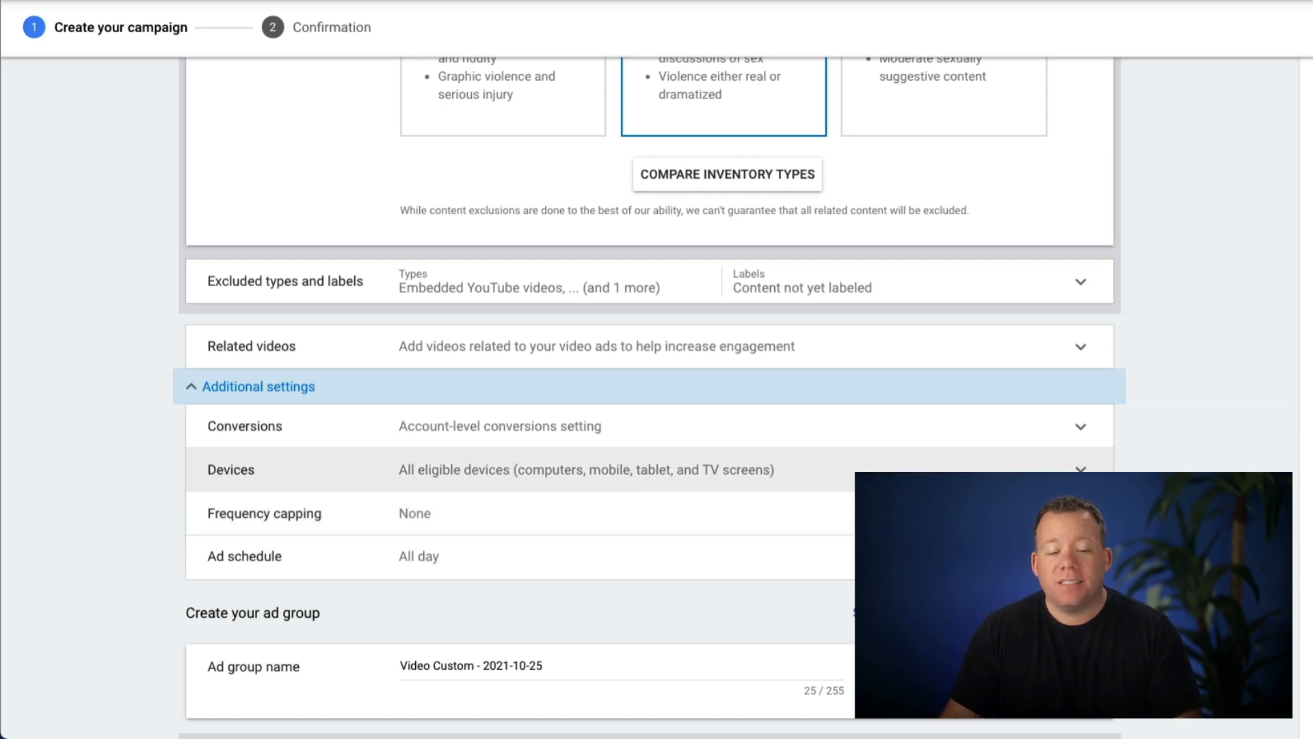
{"action": "left_click", "coordinate": [916, 481]}
{"action": "scroll", "coordinate": [833, 499], "scroll_direction": "down", "scroll_amount": 1}
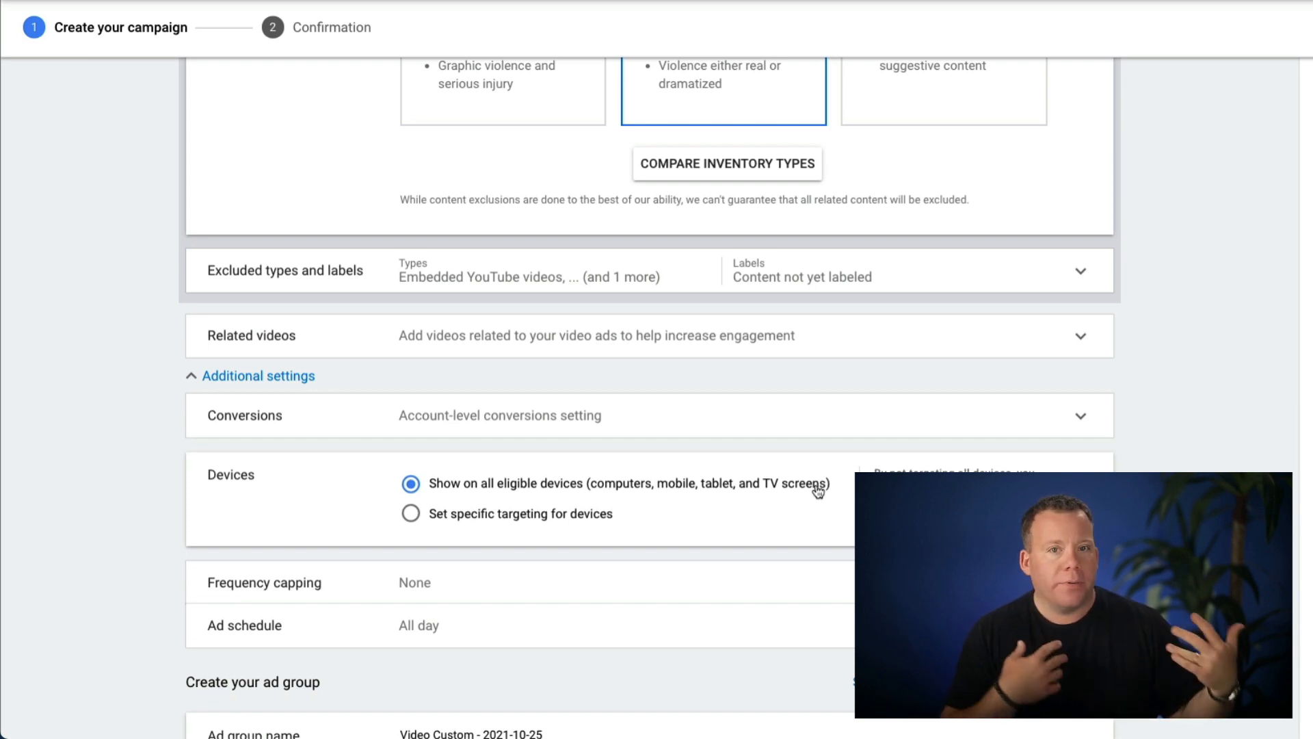
{"action": "left_click", "coordinate": [553, 514]}
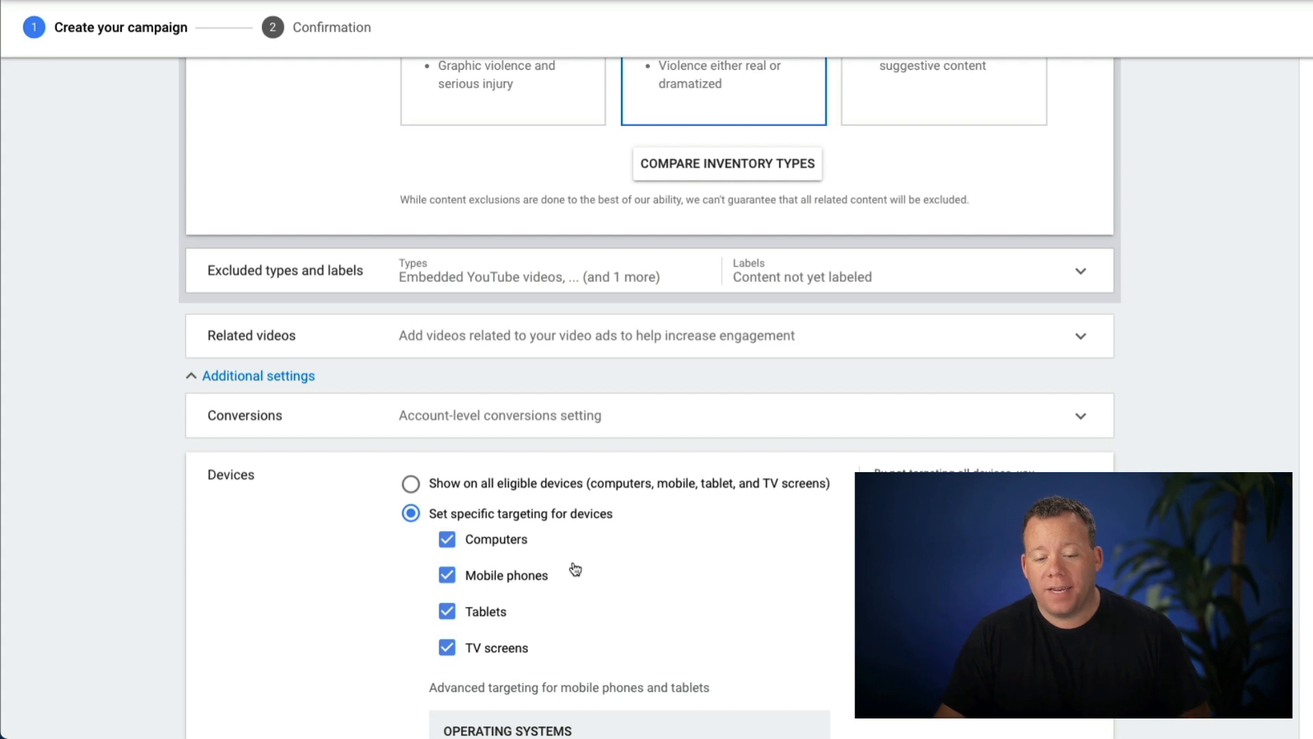
{"action": "scroll", "coordinate": [575, 569], "scroll_direction": "down", "scroll_amount": 1}
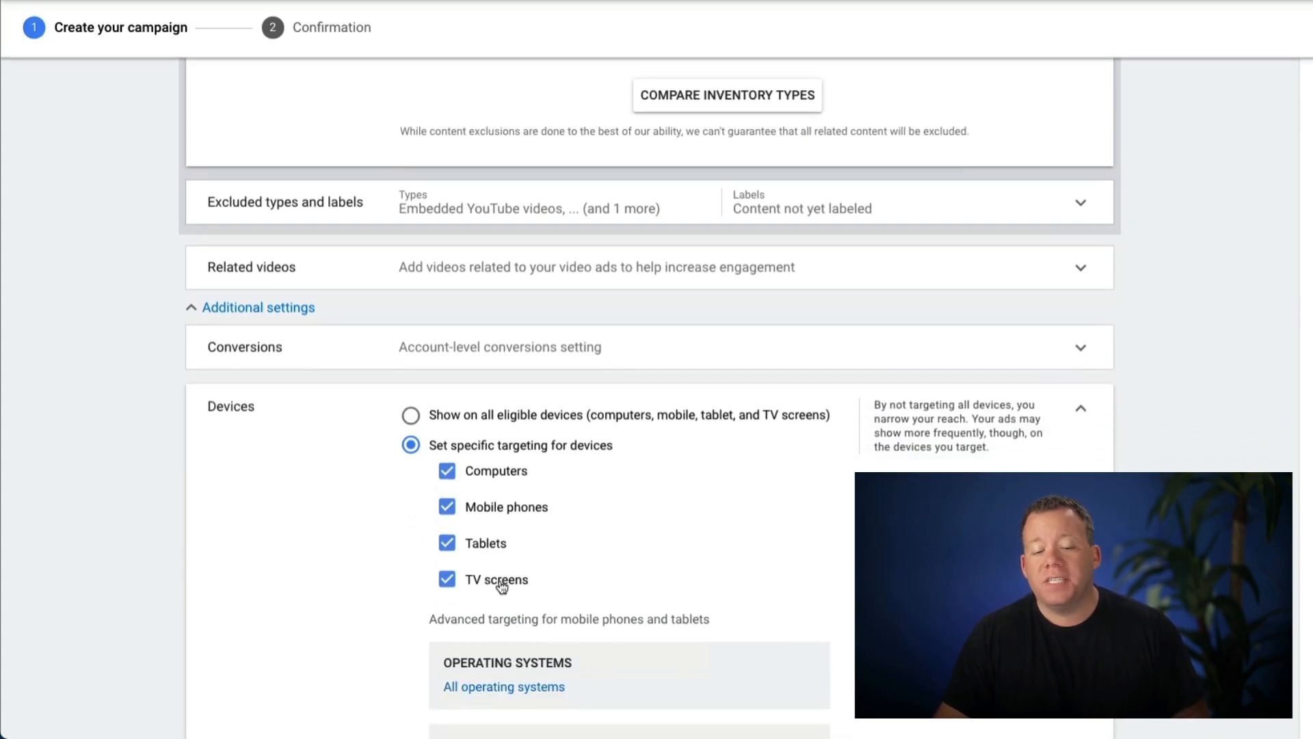
{"action": "left_click", "coordinate": [501, 583]}
{"action": "scroll", "coordinate": [584, 572], "scroll_direction": "down", "scroll_amount": 2}
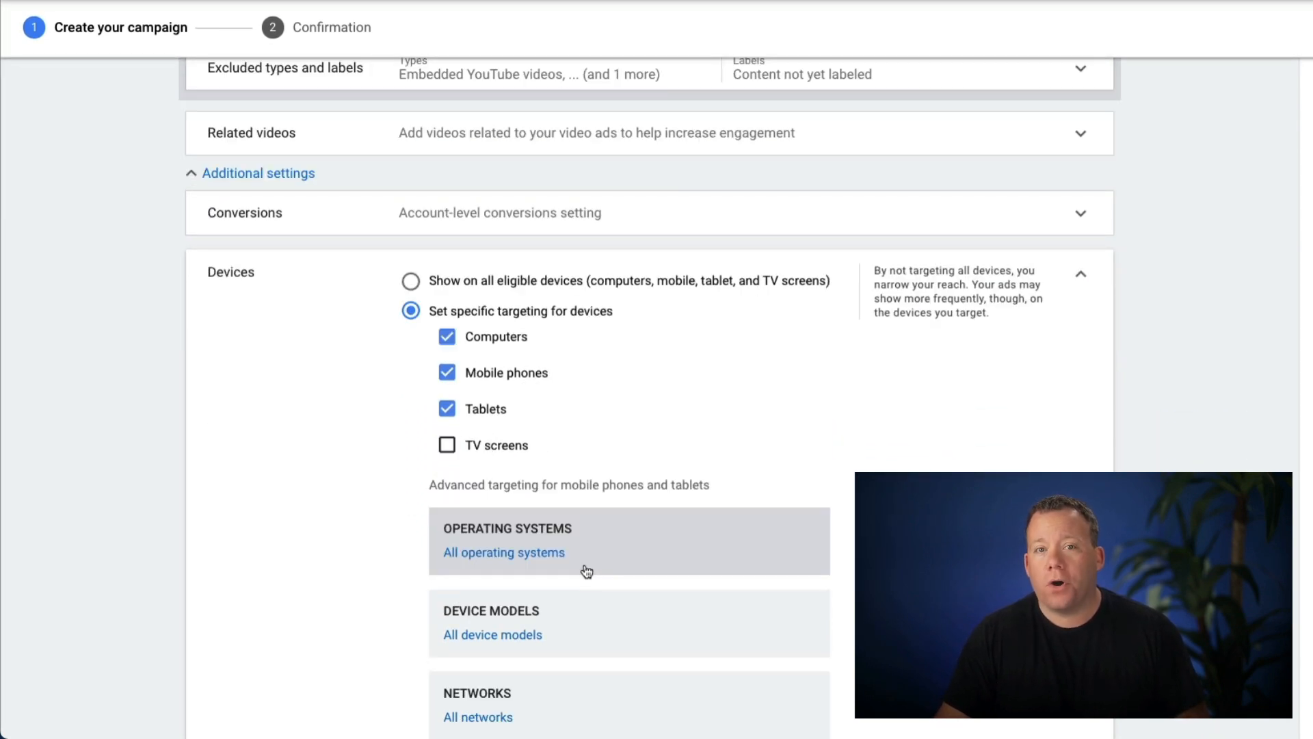
{"action": "scroll", "coordinate": [587, 571], "scroll_direction": "down", "scroll_amount": 1}
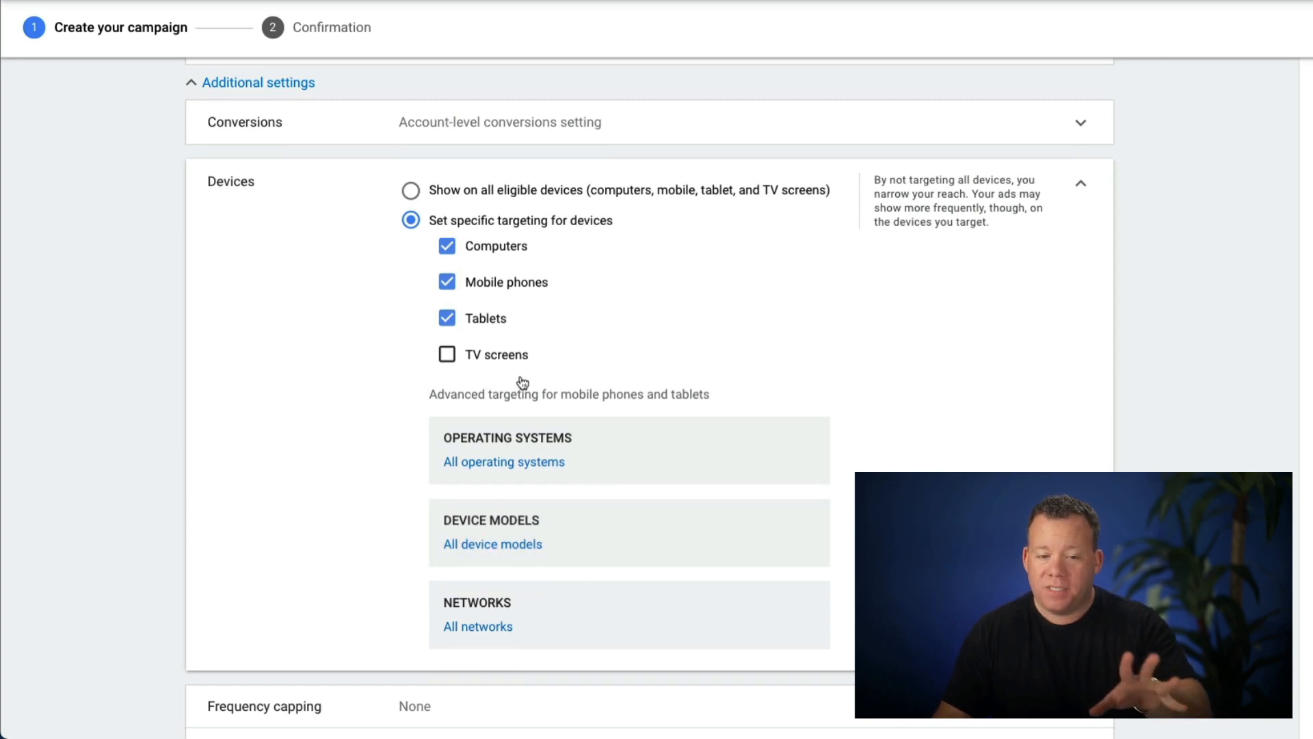
Step: Cap the campaign's impression frequency at 1 per day
{"action": "scroll", "coordinate": [536, 369], "scroll_direction": "down", "scroll_amount": 2}
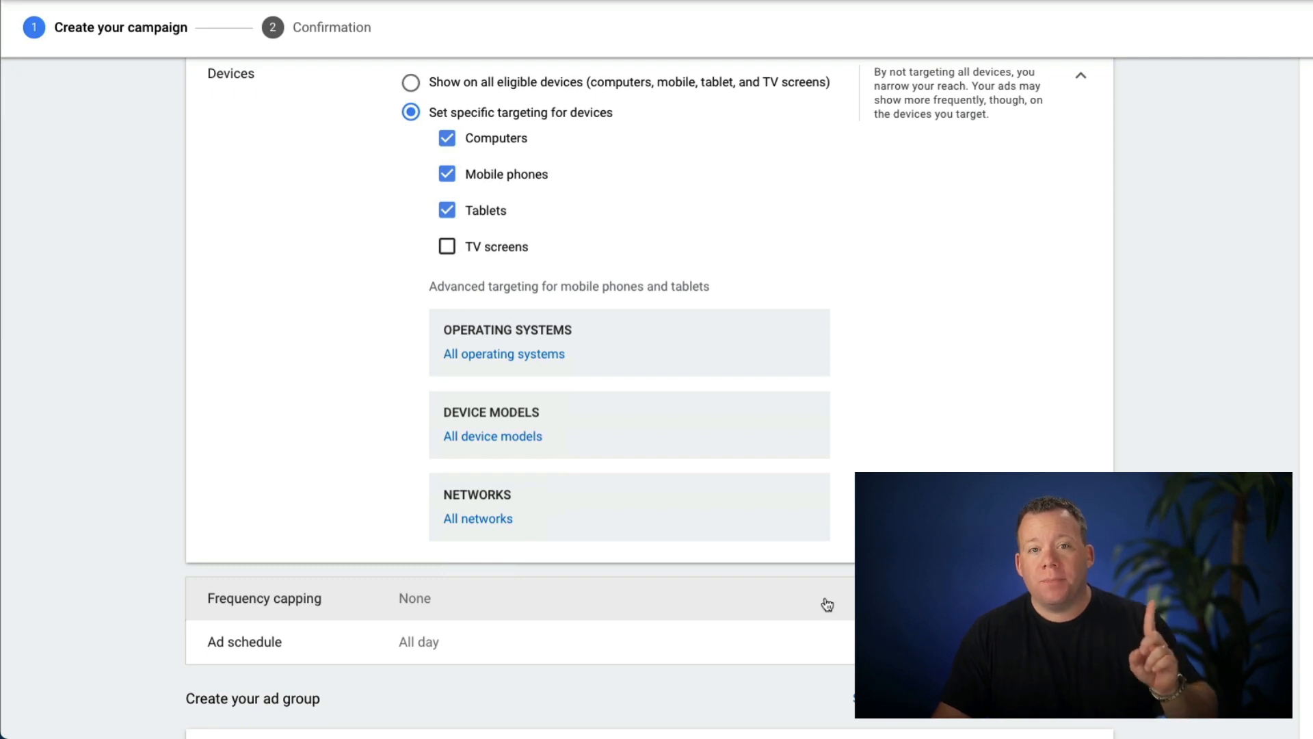
{"action": "left_click", "coordinate": [827, 604]}
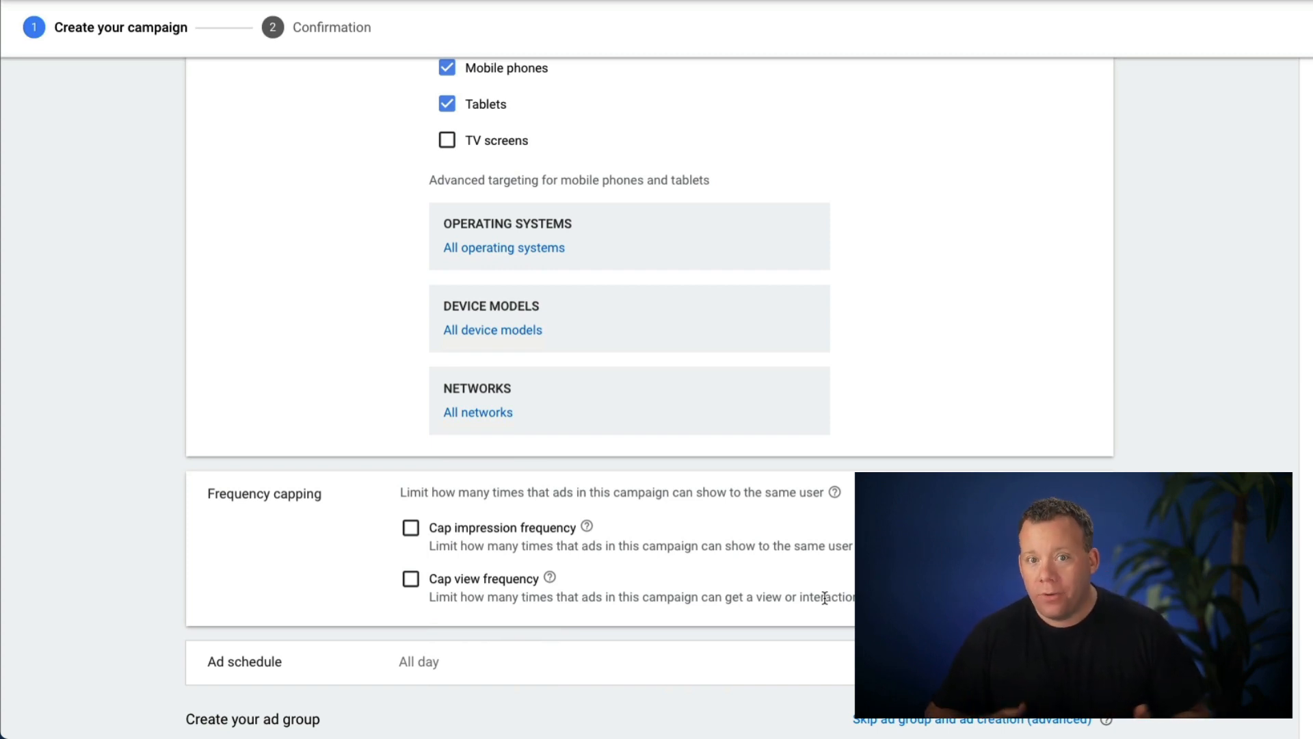
{"action": "left_click", "coordinate": [411, 530]}
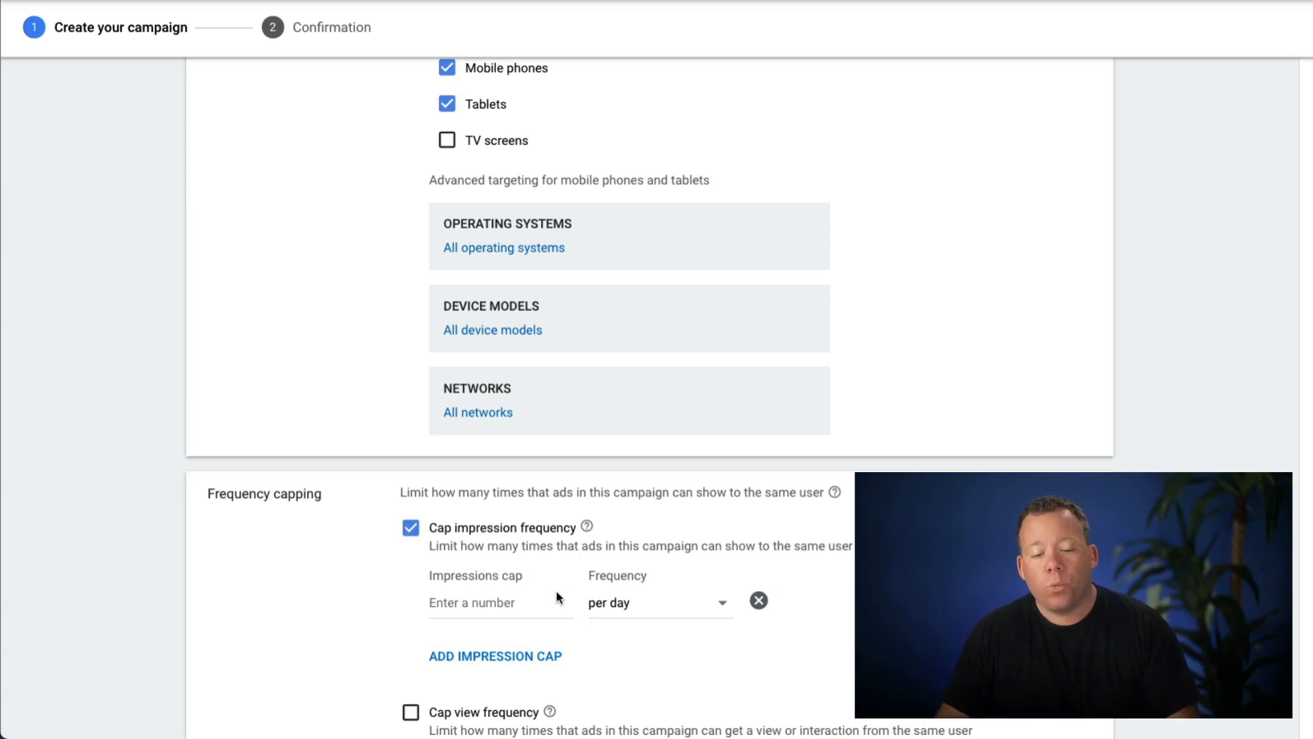
{"action": "type", "text": "1"}
{"action": "left_click", "coordinate": [346, 668]}
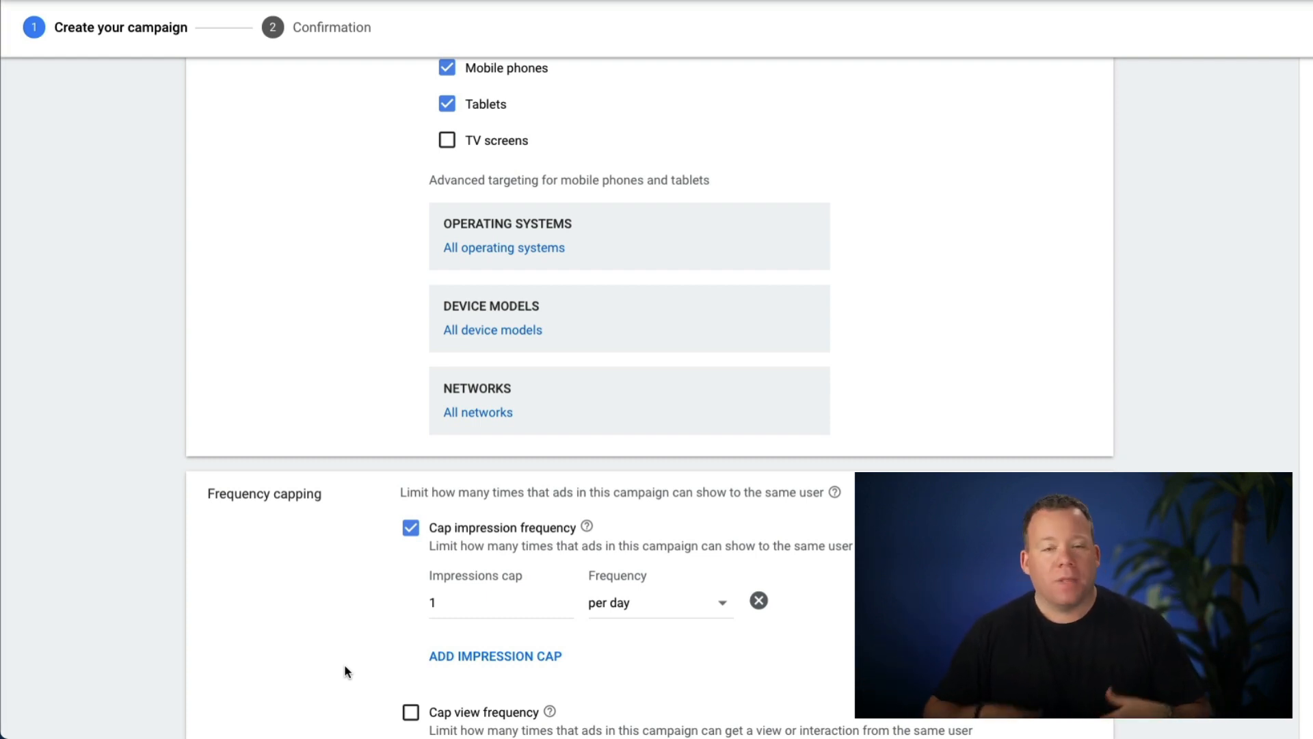
{"action": "left_click", "coordinate": [647, 603]}
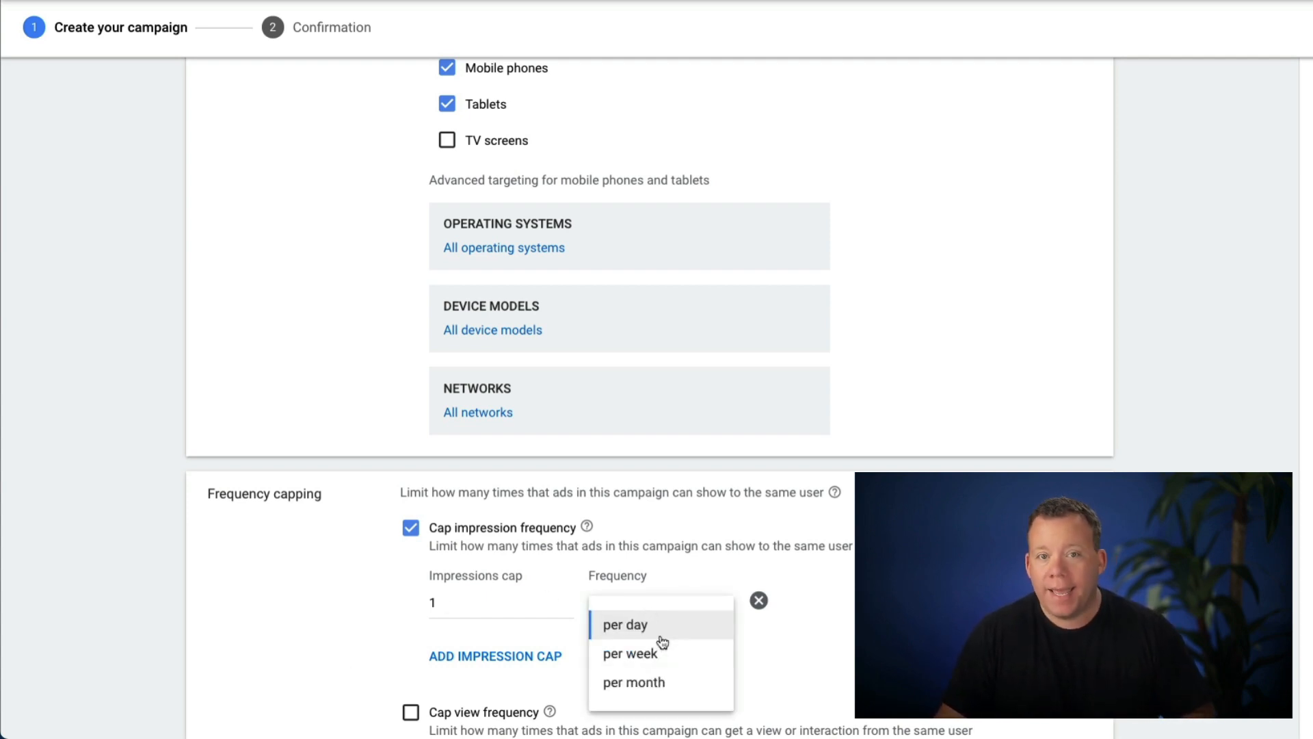
{"action": "left_click", "coordinate": [290, 624]}
{"action": "scroll", "coordinate": [315, 618], "scroll_direction": "down", "scroll_amount": 3}
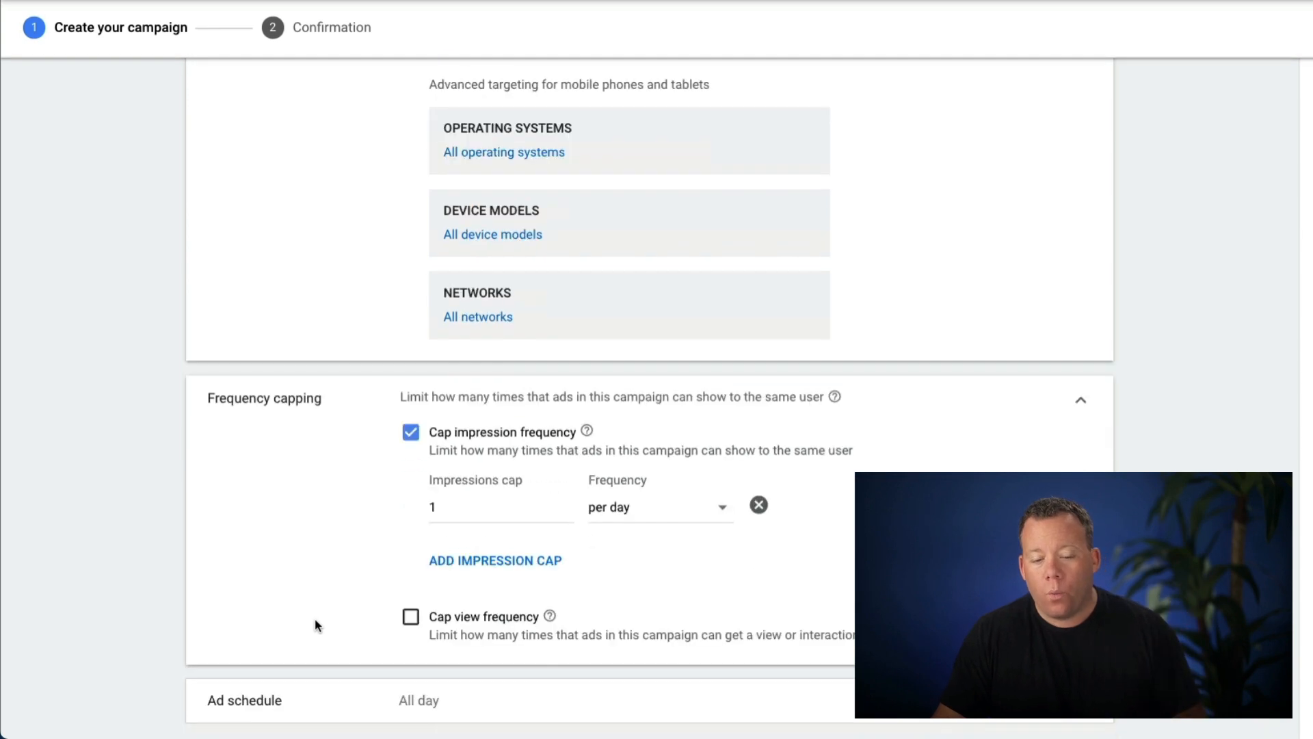
Step: Name the ad group "7 Day Website Visitors"
{"action": "scroll", "coordinate": [317, 627], "scroll_direction": "down", "scroll_amount": 2}
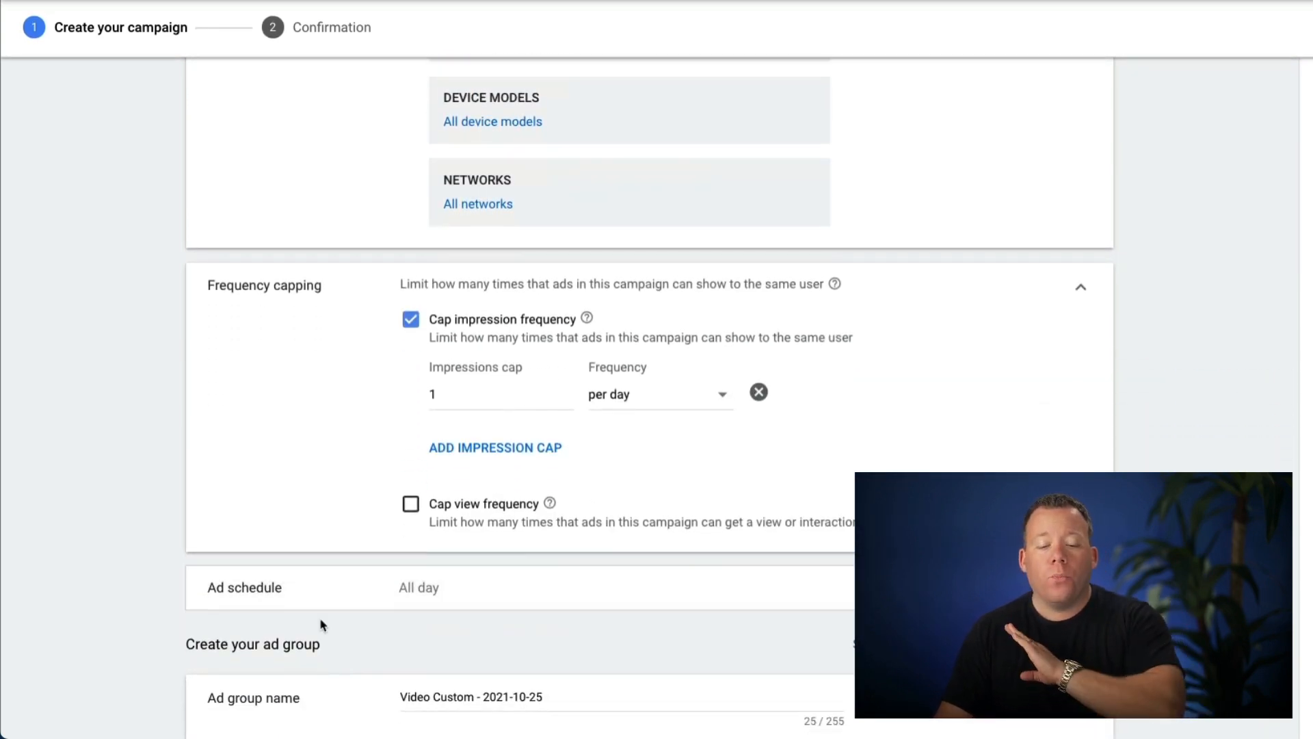
{"action": "scroll", "coordinate": [321, 623], "scroll_direction": "down", "scroll_amount": 2}
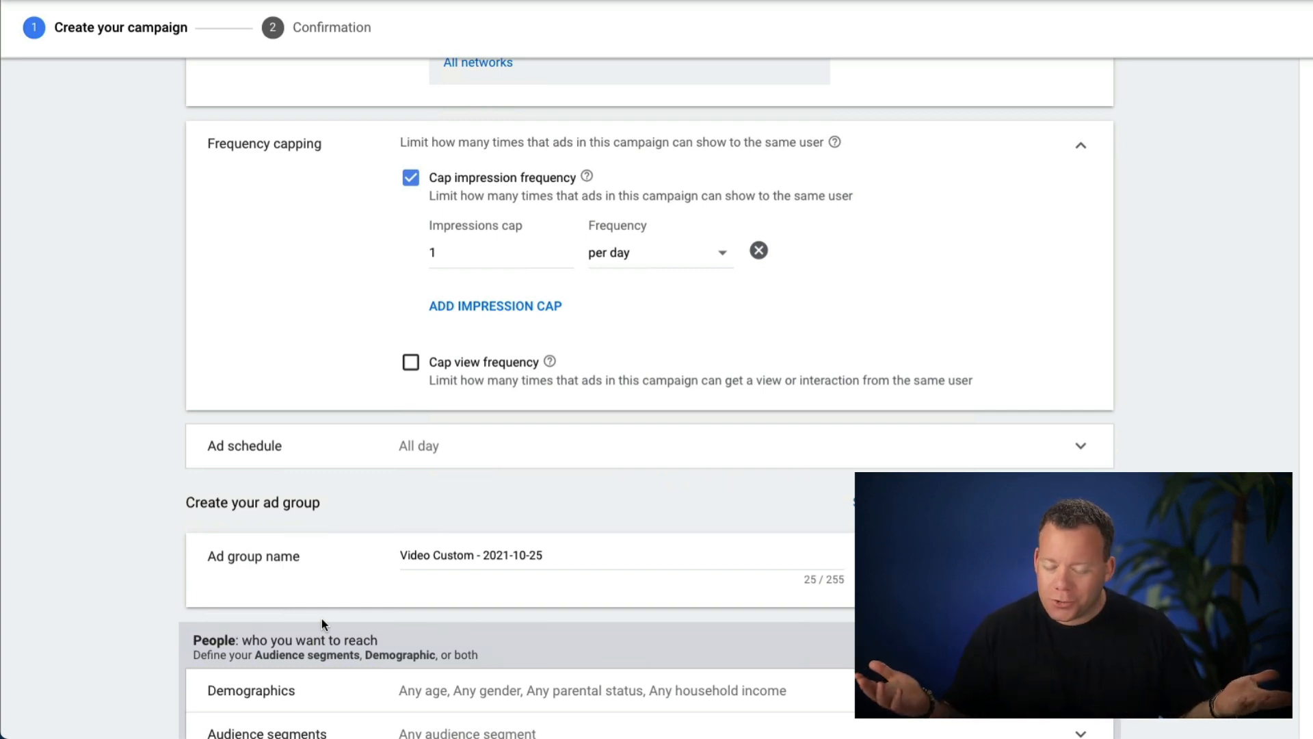
{"action": "scroll", "coordinate": [321, 618], "scroll_direction": "down", "scroll_amount": 1}
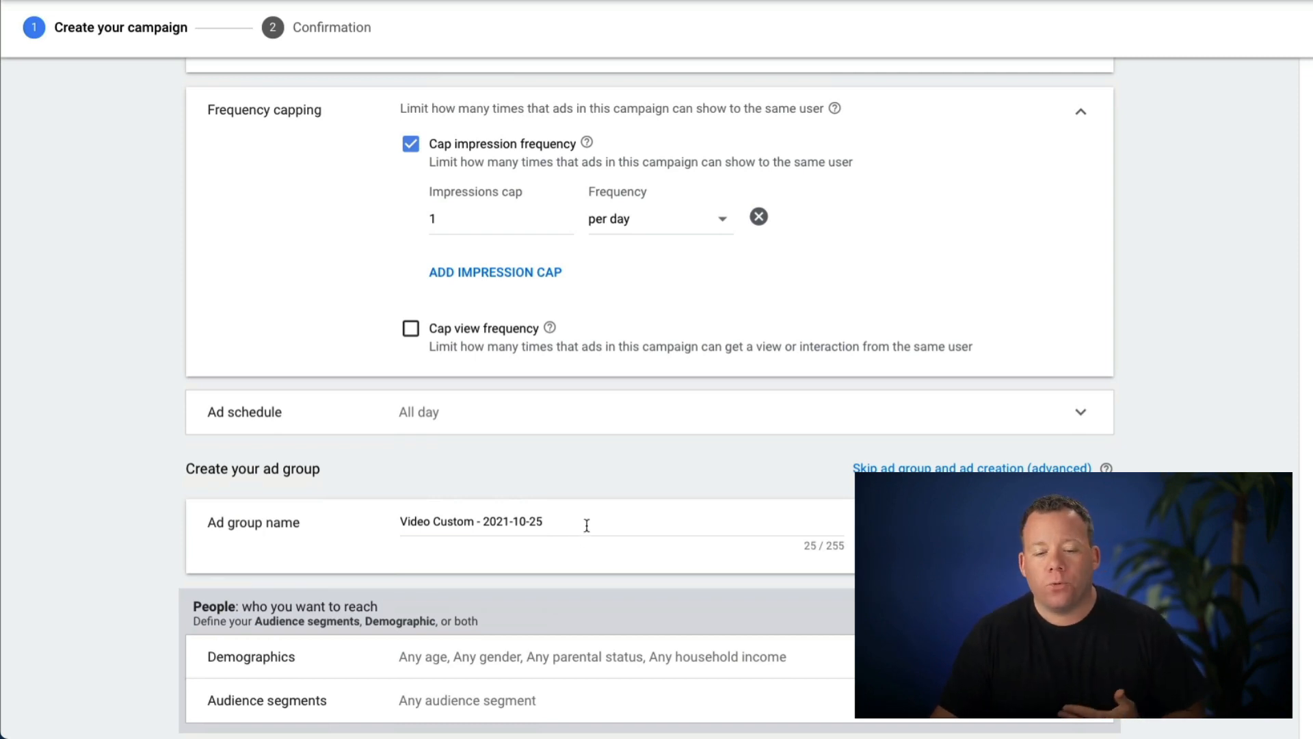
{"action": "left_click_drag", "start_coordinate": [580, 524], "coordinate": [337, 503]}
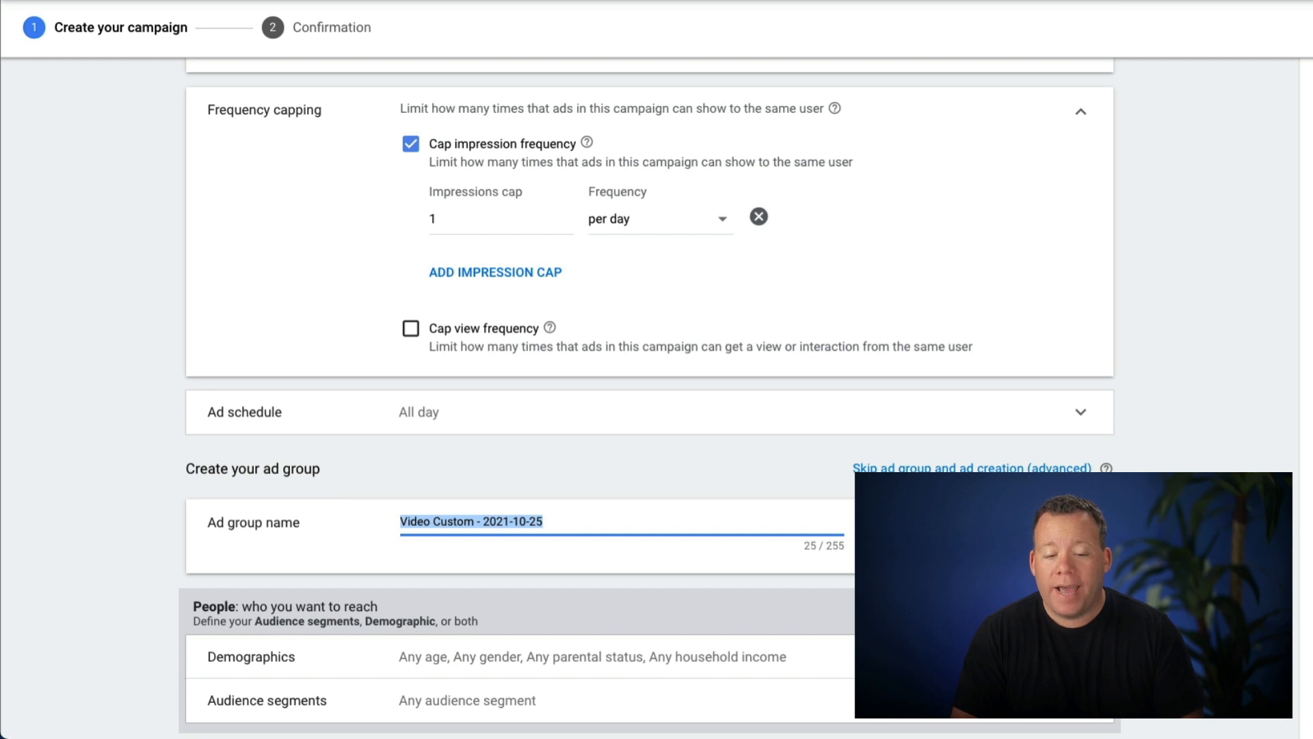
{"action": "type", "text": "7 Dy"}
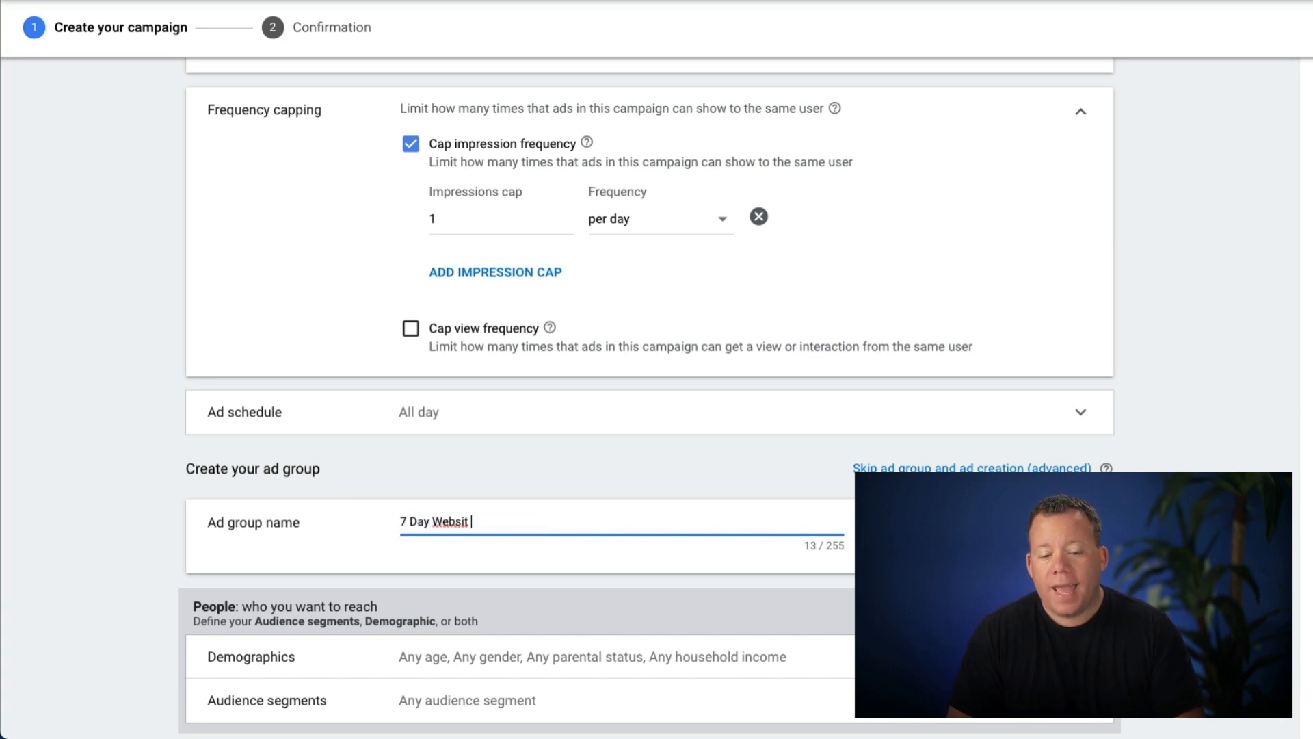
{"action": "type", "text": "y Website Visitors"}
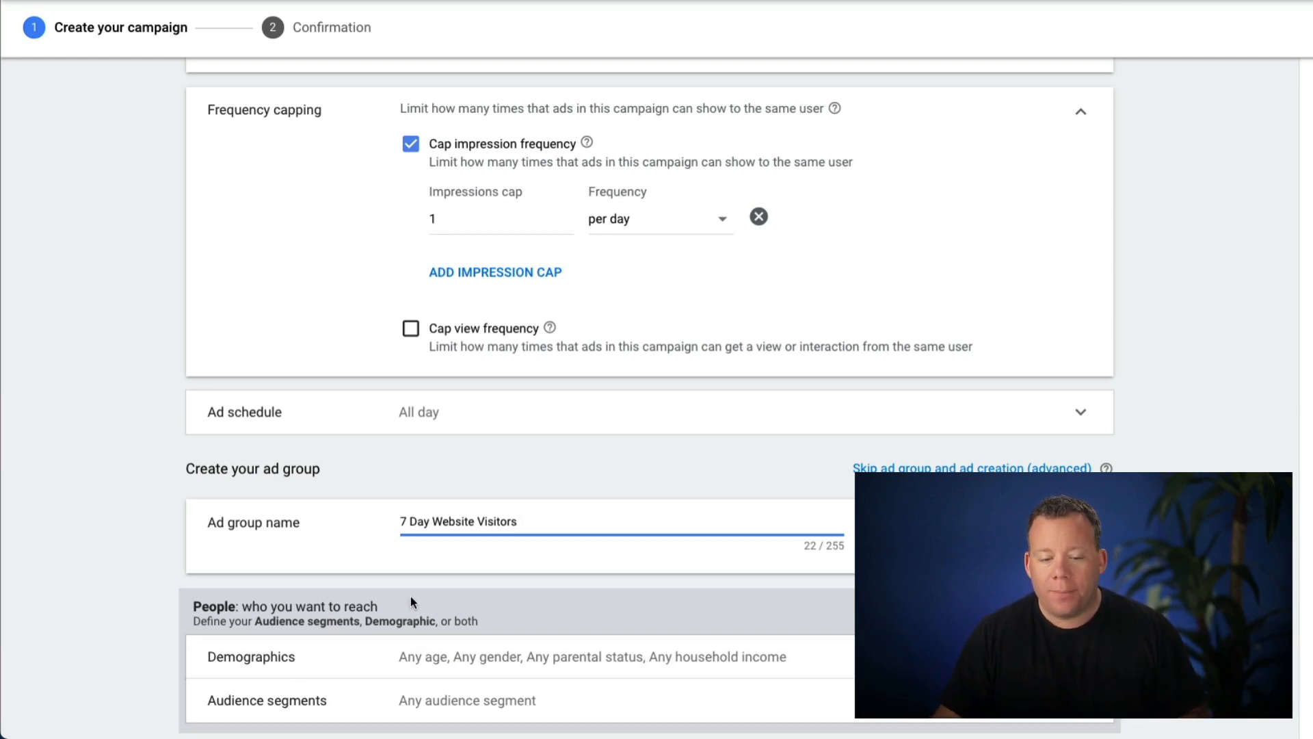
{"action": "left_click", "coordinate": [432, 575]}
Step: Review the ad group's demographics and open its audience segments targeting
{"action": "scroll", "coordinate": [432, 573], "scroll_direction": "down", "scroll_amount": 1}
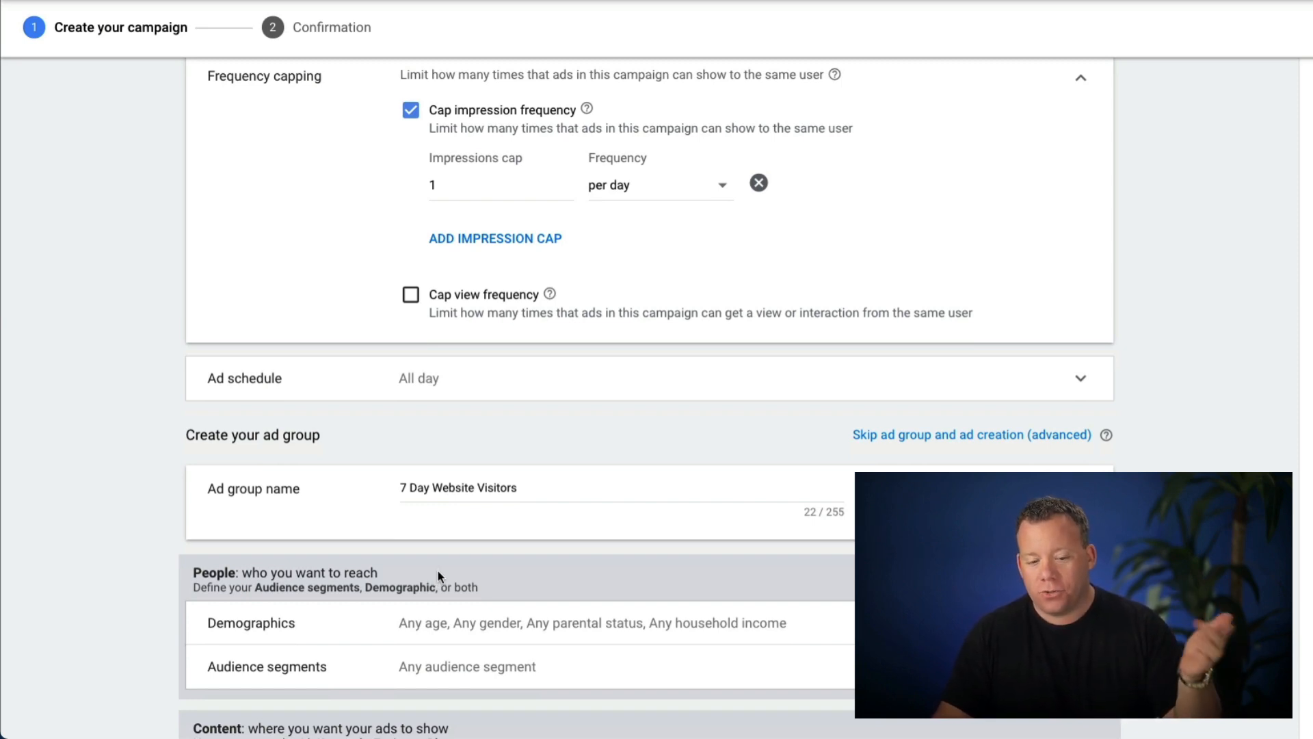
{"action": "scroll", "coordinate": [524, 572], "scroll_direction": "down", "scroll_amount": 2}
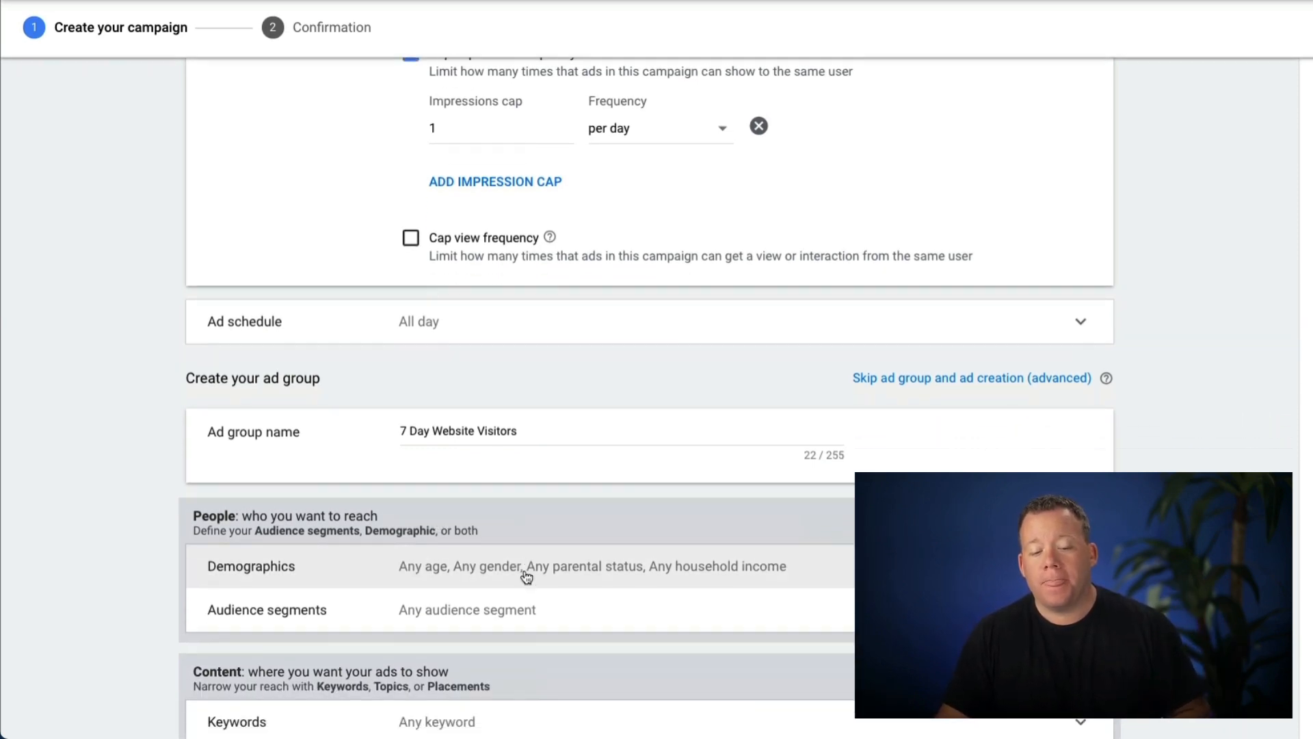
{"action": "scroll", "coordinate": [527, 575], "scroll_direction": "down", "scroll_amount": 5}
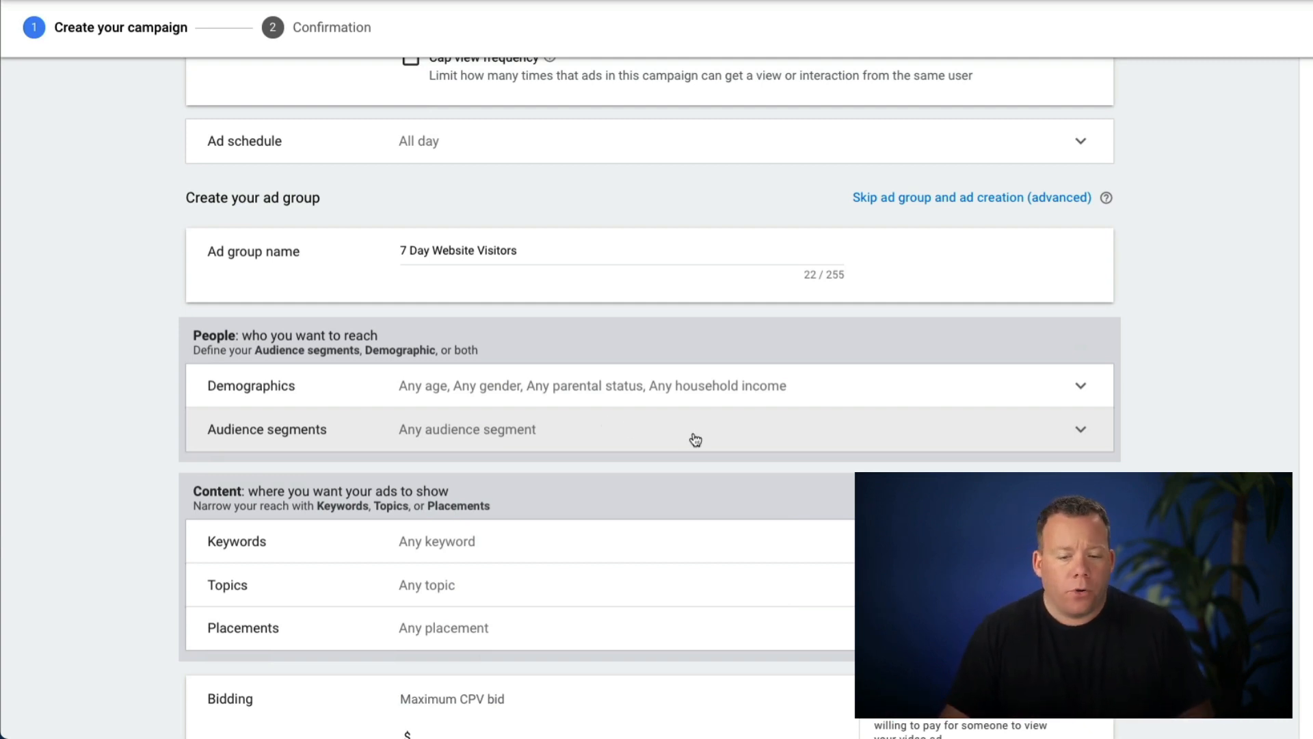
{"action": "left_click", "coordinate": [1003, 438]}
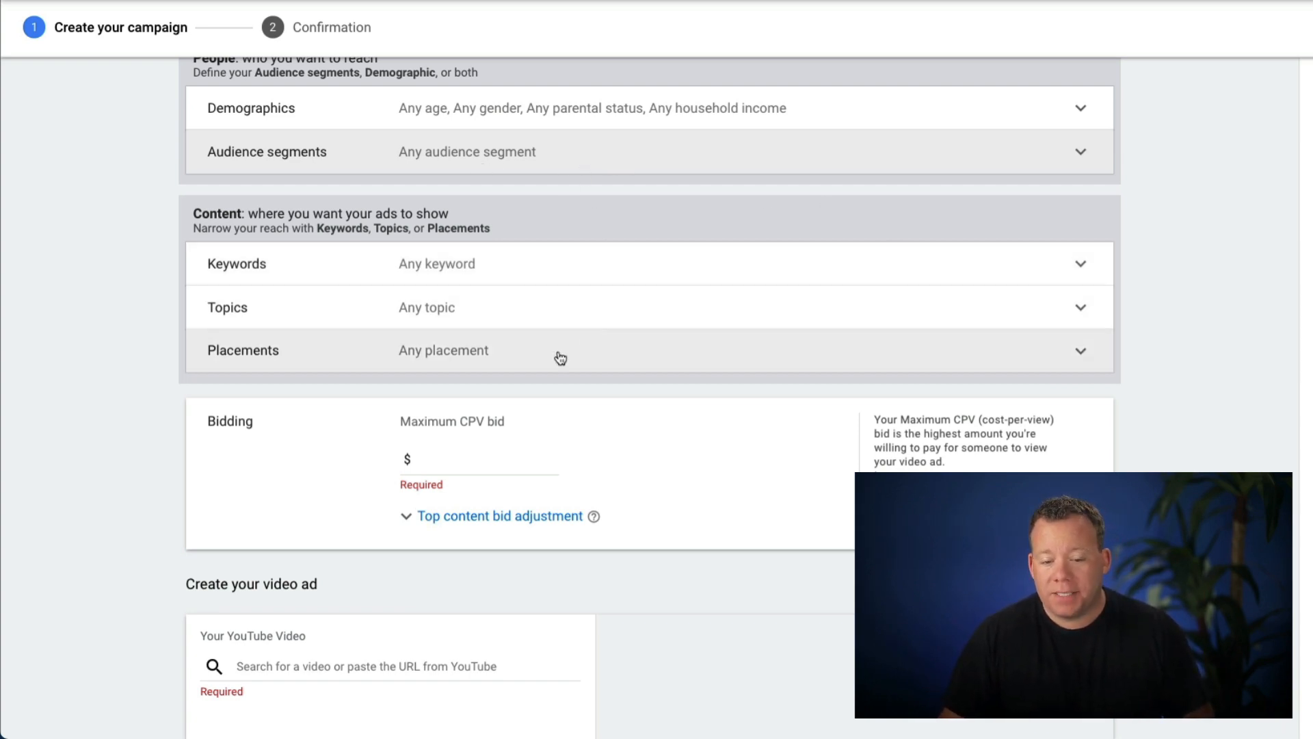
Step: Set the ad group's maximum CPV bid to $1.00 and show the top content bid adjustment option
{"action": "left_click", "coordinate": [477, 465]}
{"action": "type", "text": "1.00"}
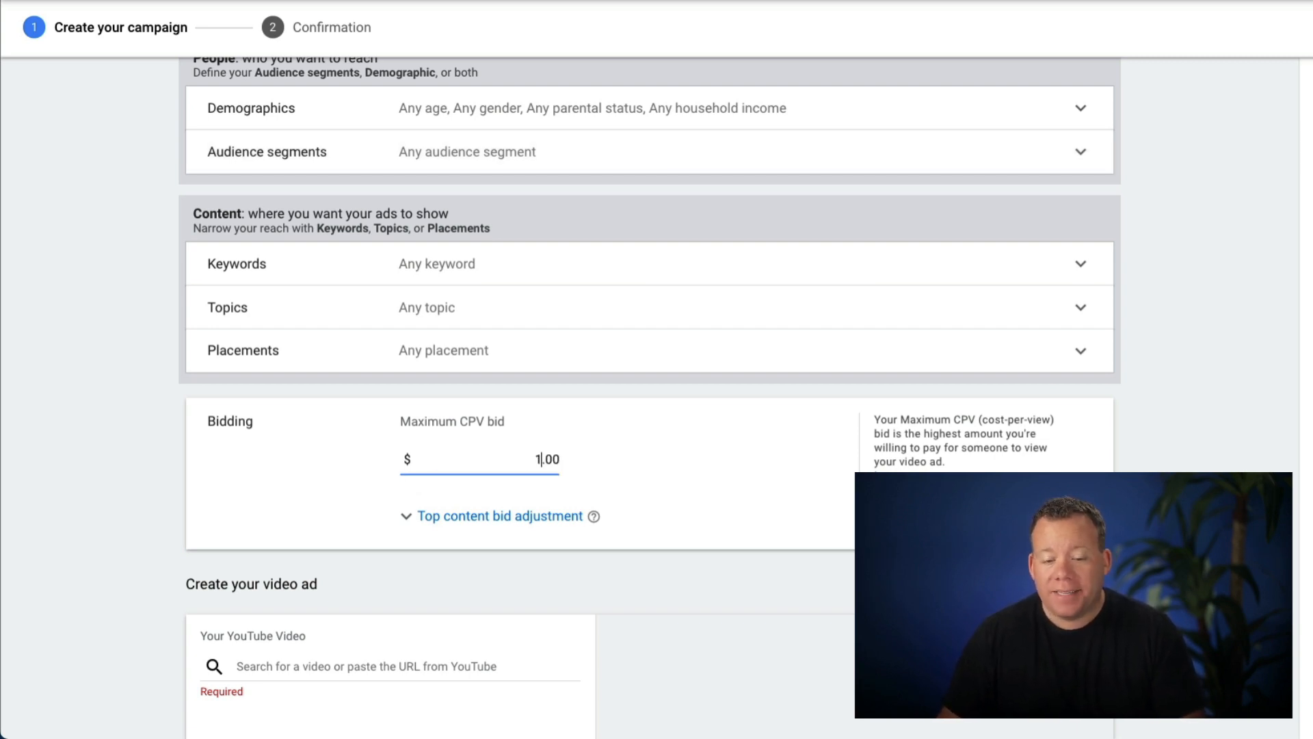
{"action": "left_click", "coordinate": [254, 518]}
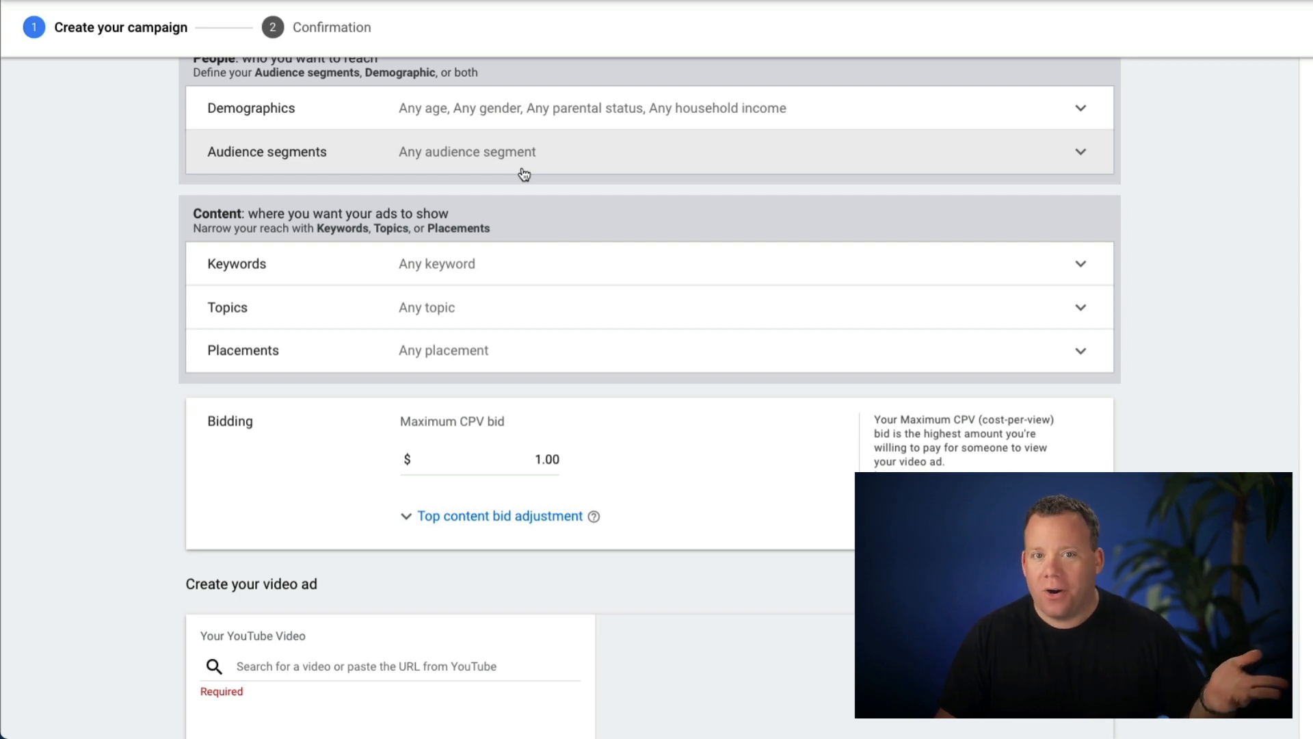
{"action": "left_click", "coordinate": [482, 526]}
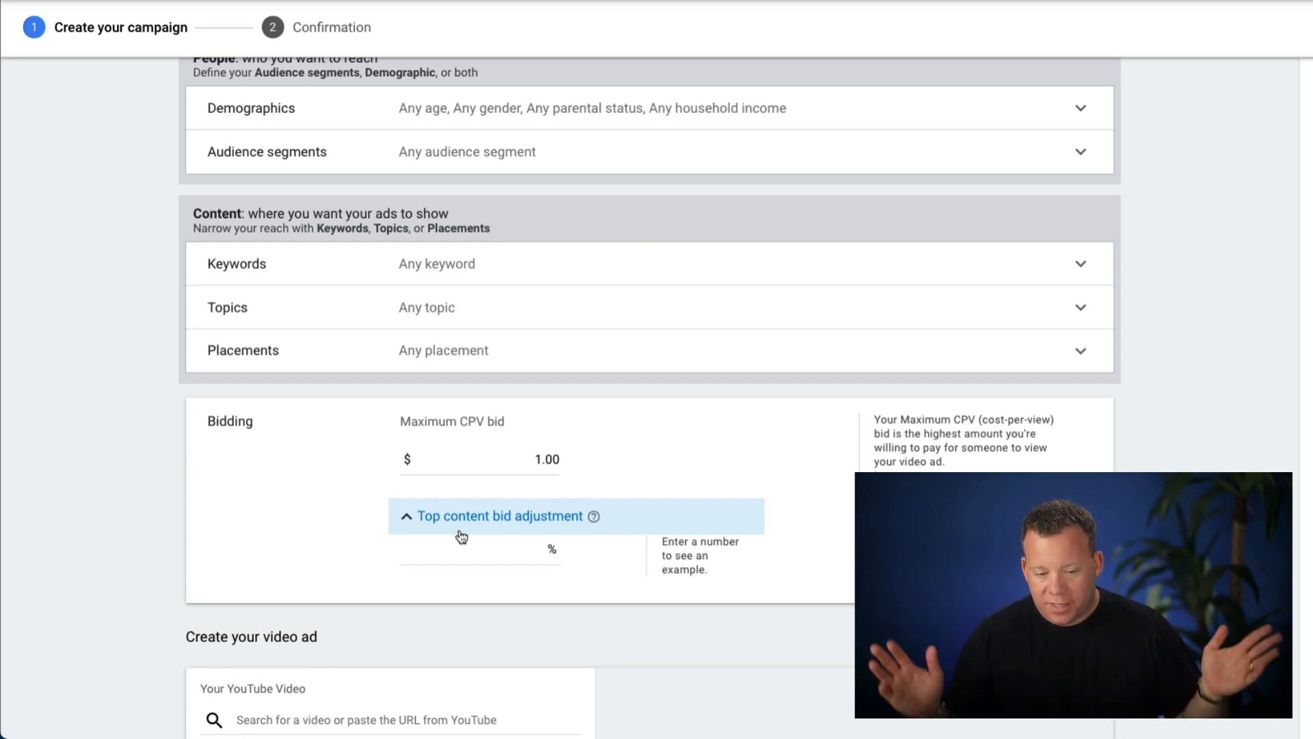
Step: Add the "Welcome to Drop Ship Lifestyle!" YouTube video as the ad, using the skippable in-stream format
{"action": "scroll", "coordinate": [462, 537], "scroll_direction": "down", "scroll_amount": 5}
{"action": "scroll", "coordinate": [462, 535], "scroll_direction": "down", "scroll_amount": 3}
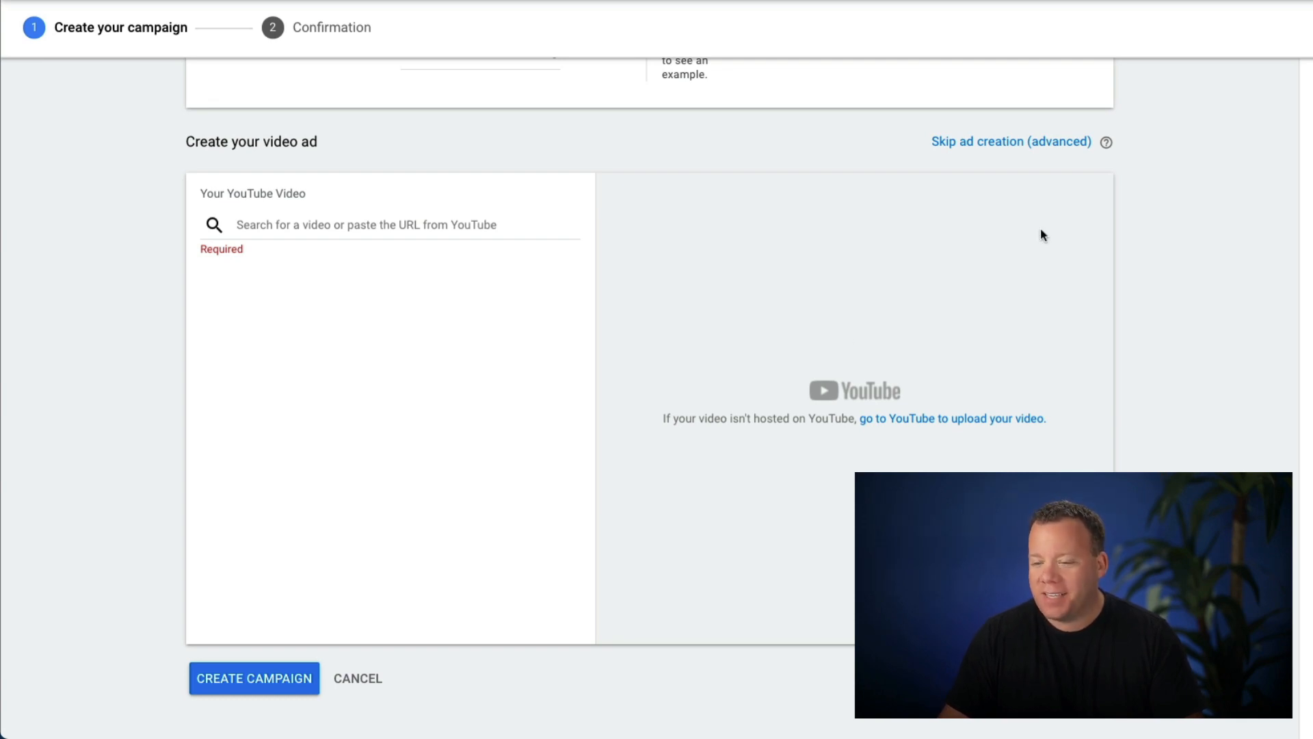
{"action": "left_click", "coordinate": [373, 225]}
{"action": "key", "text": "ctrl+v"}
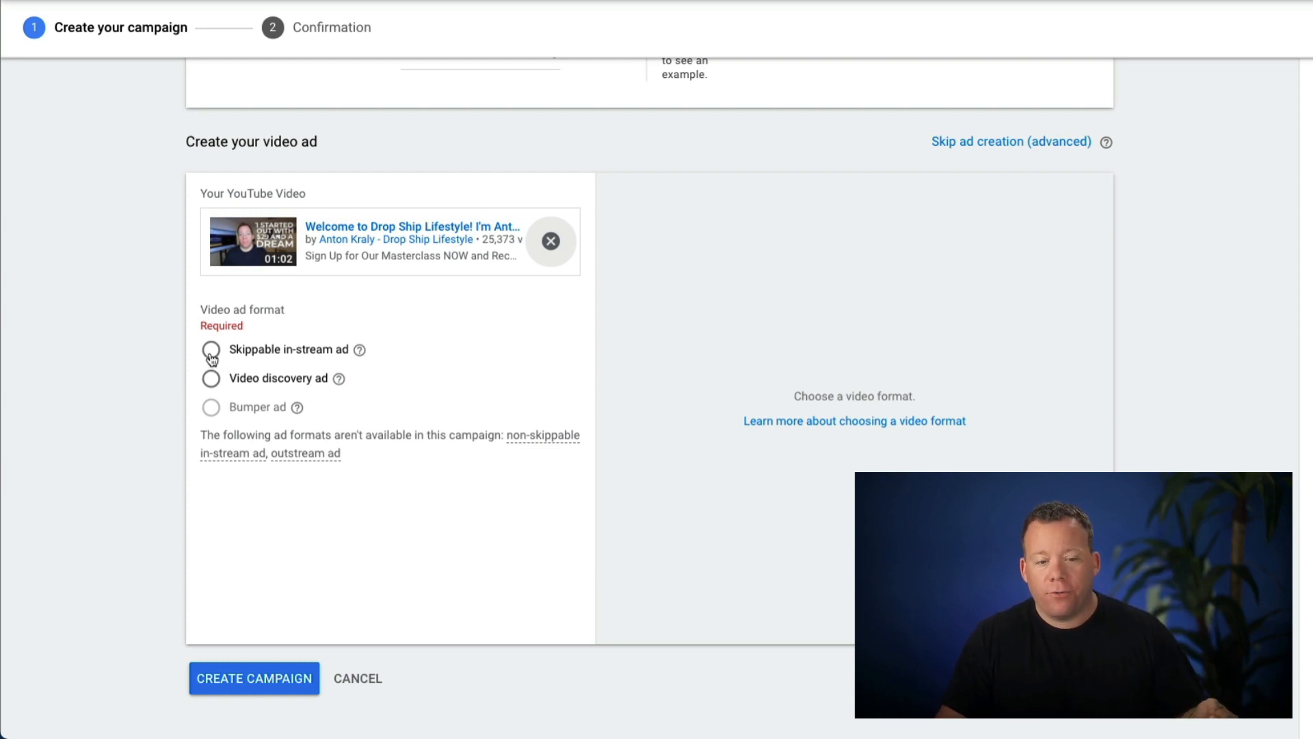
{"action": "left_click", "coordinate": [210, 351]}
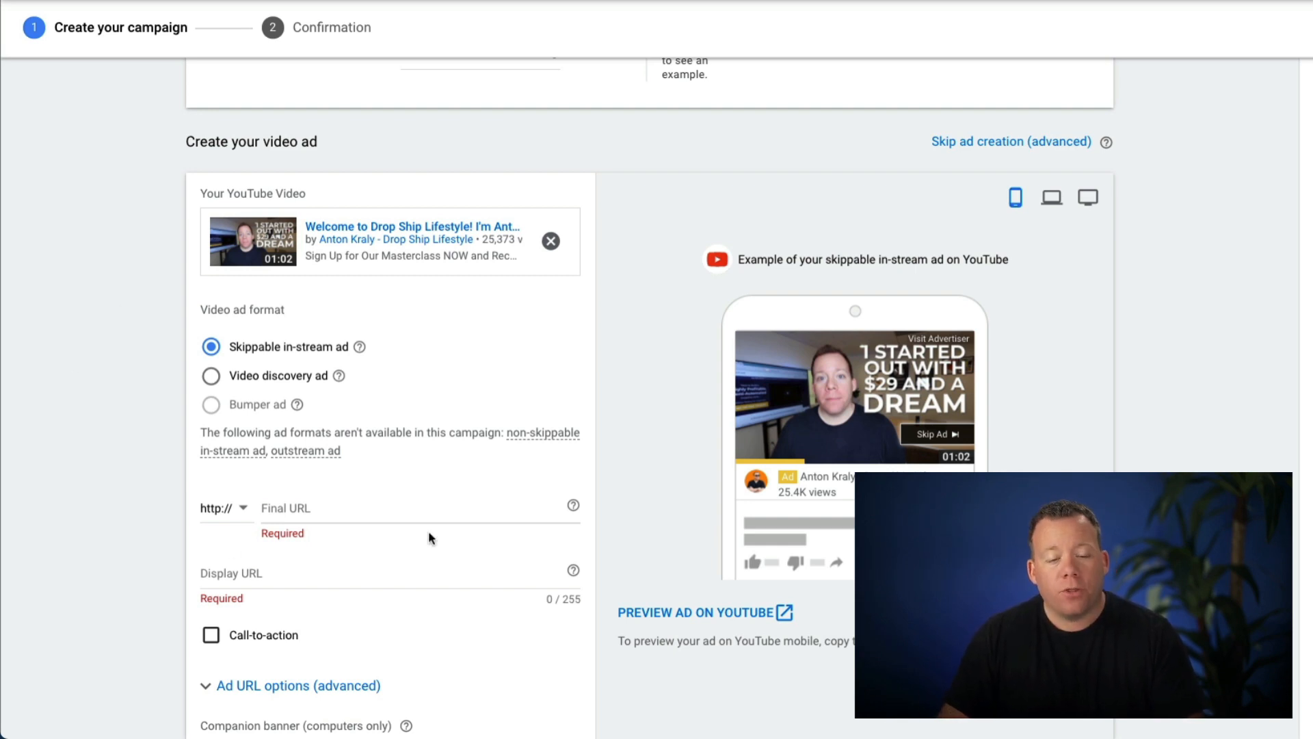
{"action": "left_click", "coordinate": [348, 510]}
{"action": "type", "text": "www.dropshiplifestyle.com/"}
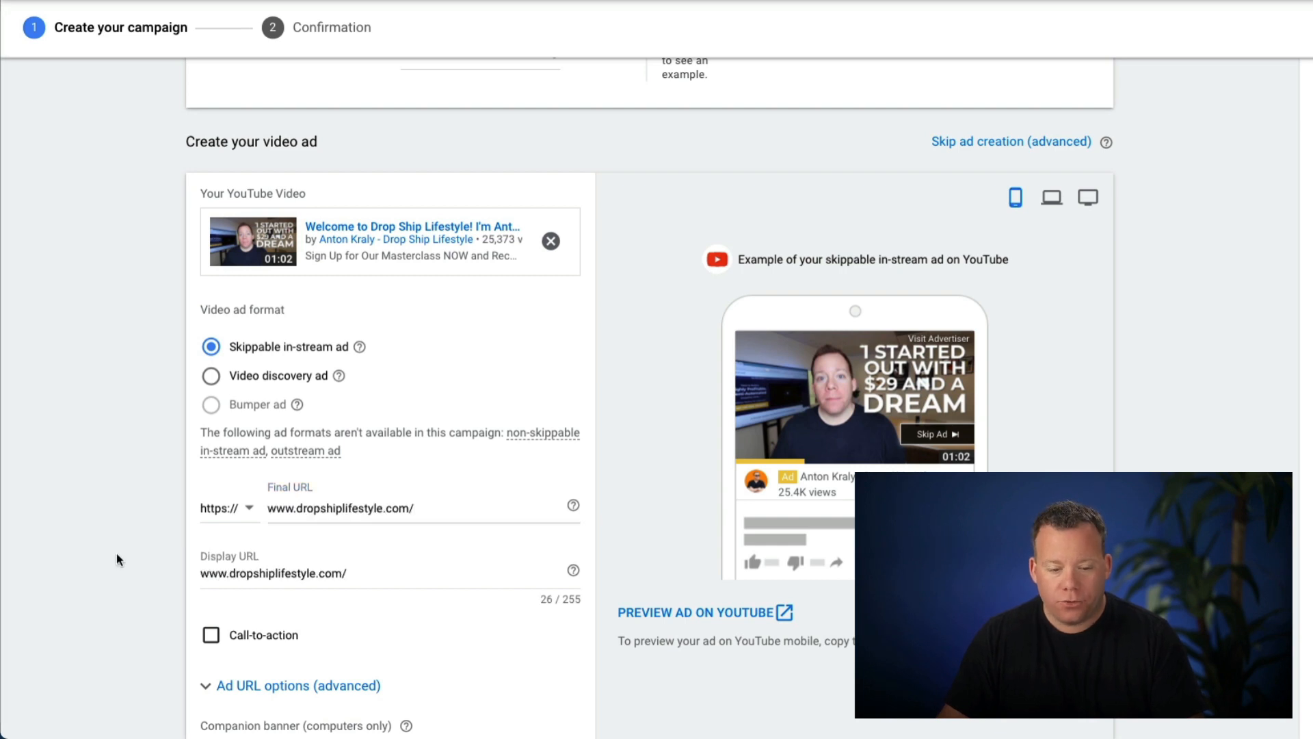
{"action": "scroll", "coordinate": [129, 554], "scroll_direction": "down", "scroll_amount": 1}
{"action": "scroll", "coordinate": [129, 555], "scroll_direction": "down", "scroll_amount": 1}
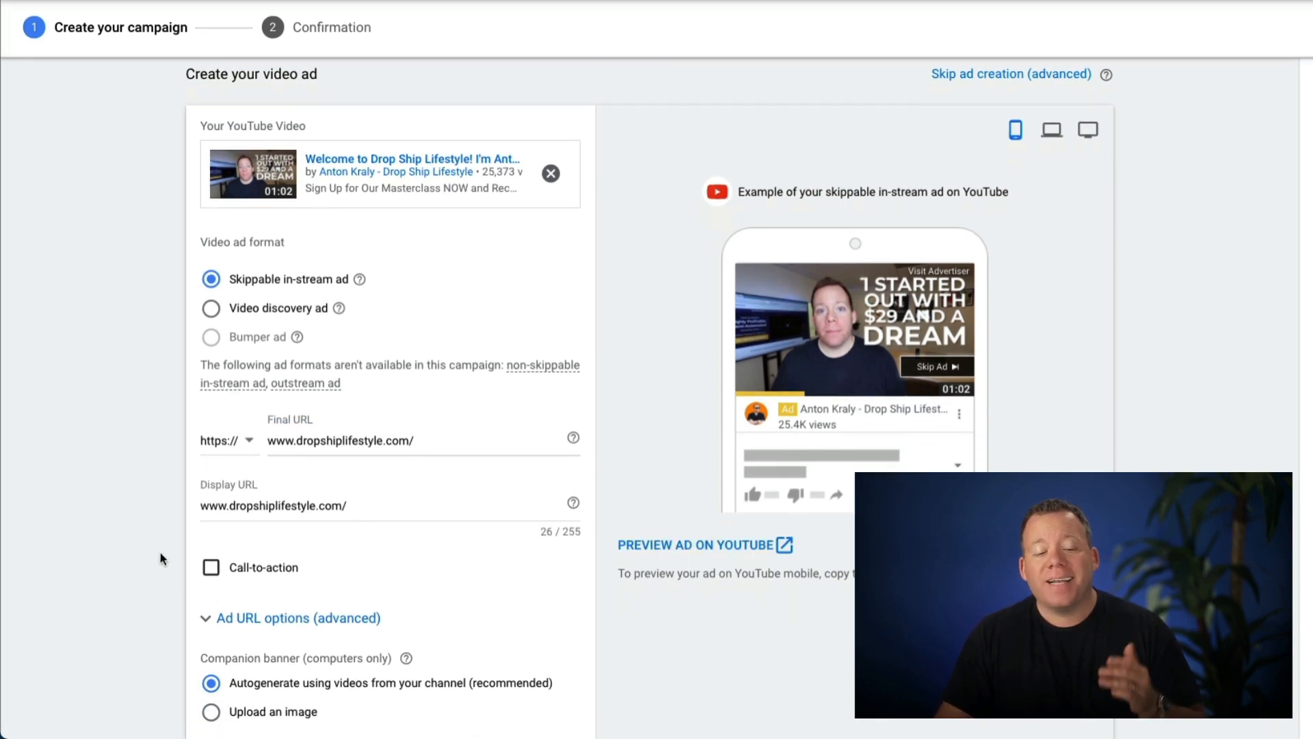
{"action": "left_click", "coordinate": [212, 567]}
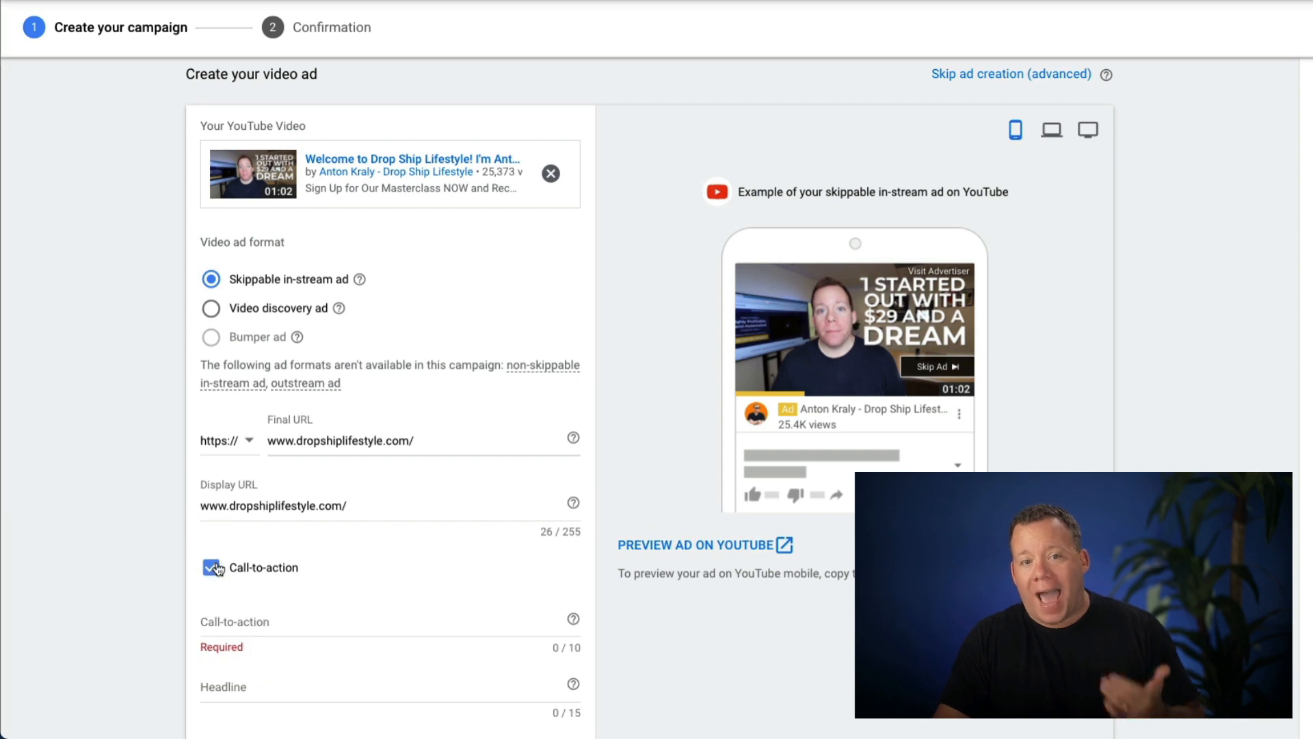
{"action": "scroll", "coordinate": [150, 563], "scroll_direction": "down", "scroll_amount": 2}
{"action": "scroll", "coordinate": [149, 557], "scroll_direction": "down", "scroll_amount": 1}
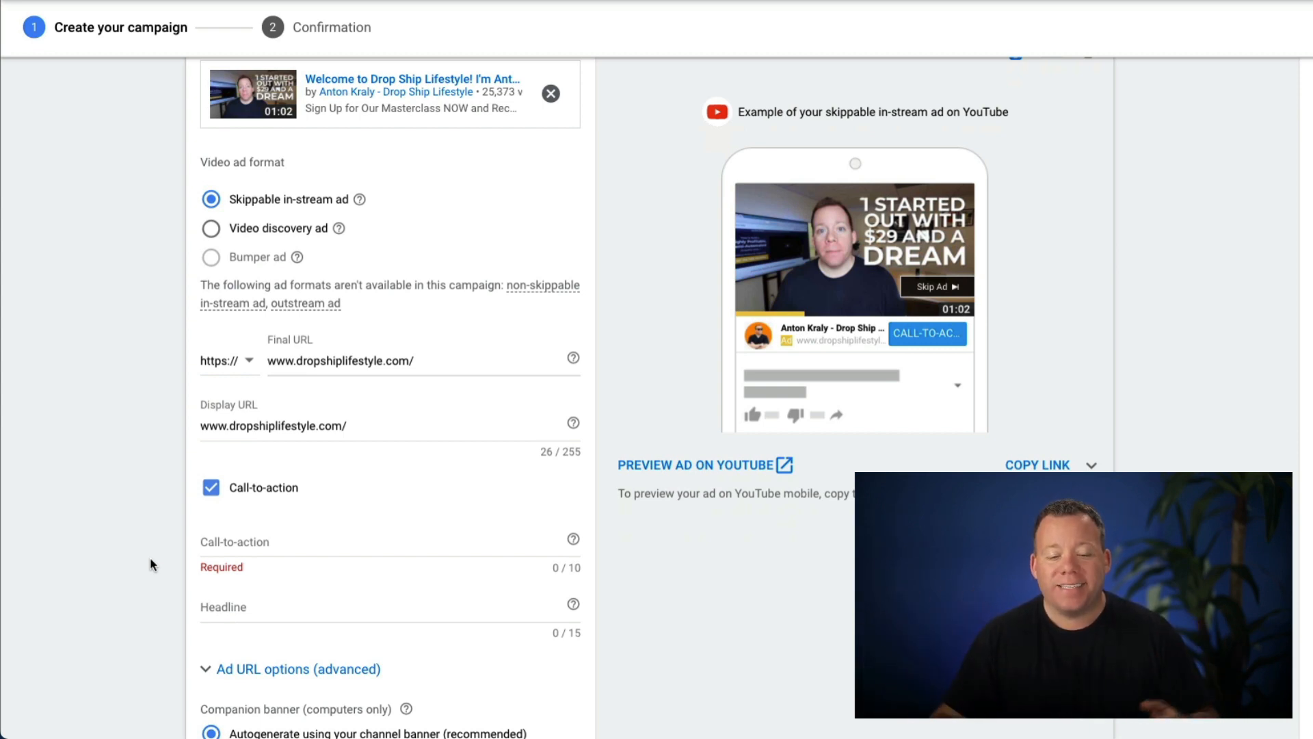
{"action": "left_click", "coordinate": [244, 545]}
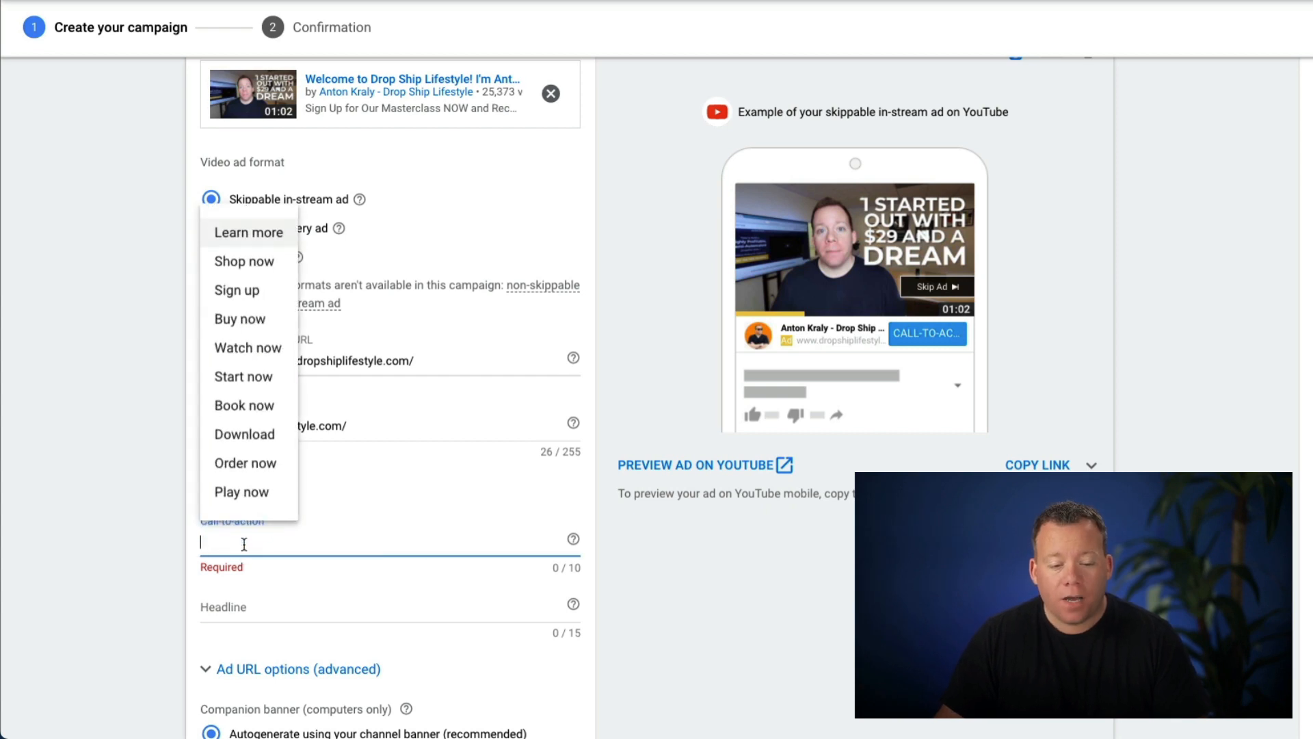
{"action": "type", "text": "Open"}
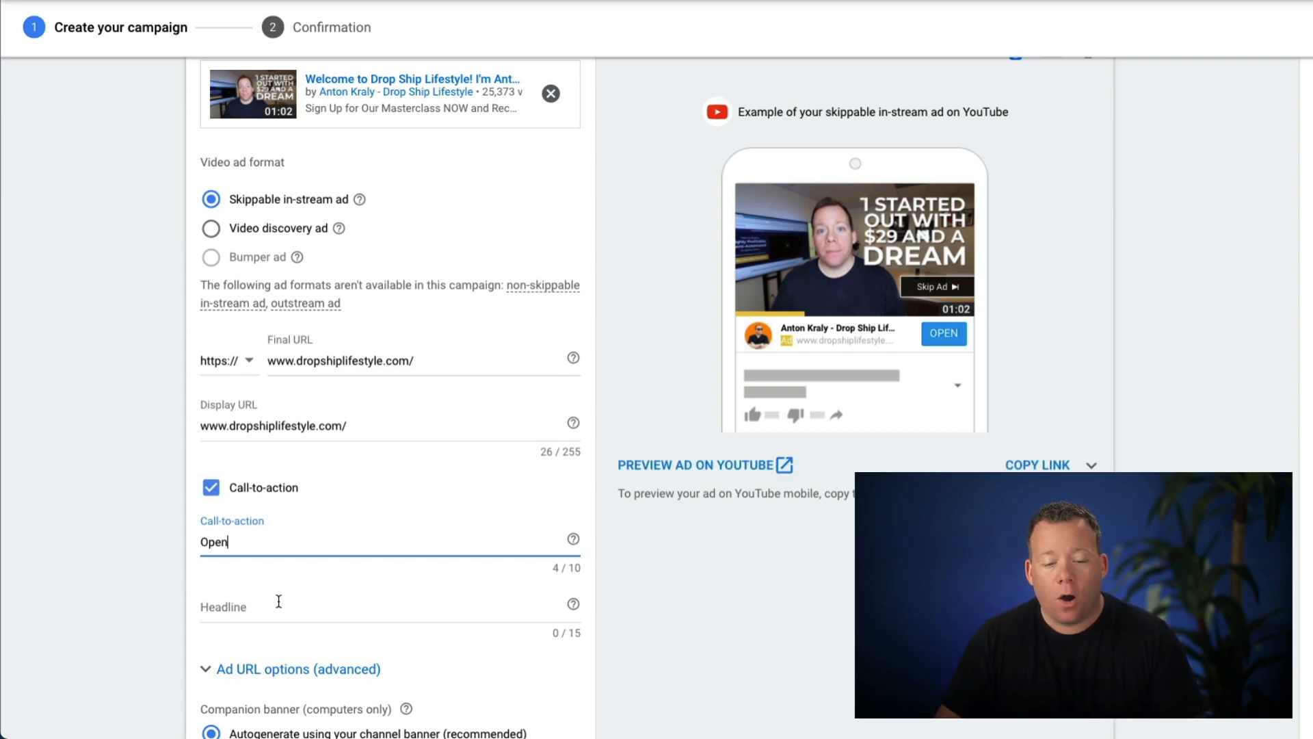
Step: Set the video ad's headline to "Come back now"
{"action": "left_click", "coordinate": [166, 605]}
{"action": "scroll", "coordinate": [238, 561], "scroll_direction": "down", "scroll_amount": 1}
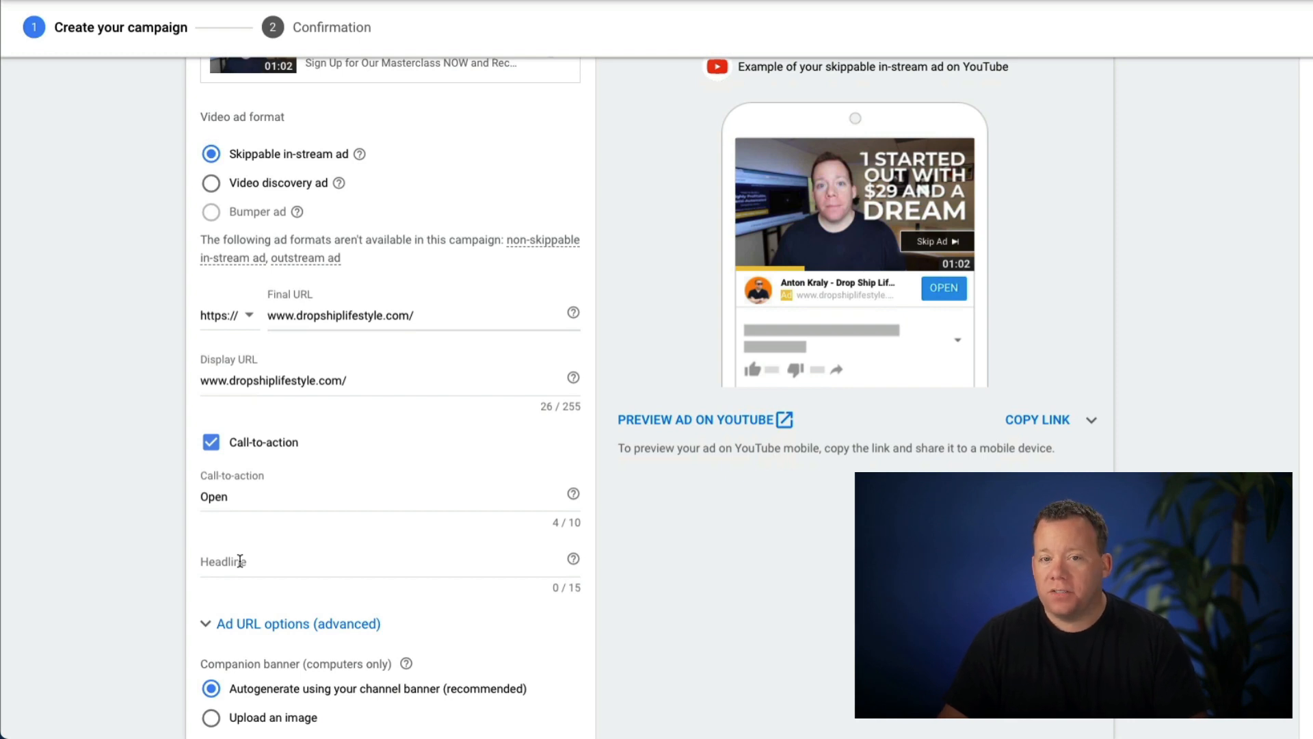
{"action": "left_click", "coordinate": [240, 560]}
{"action": "type", "text": "Come"}
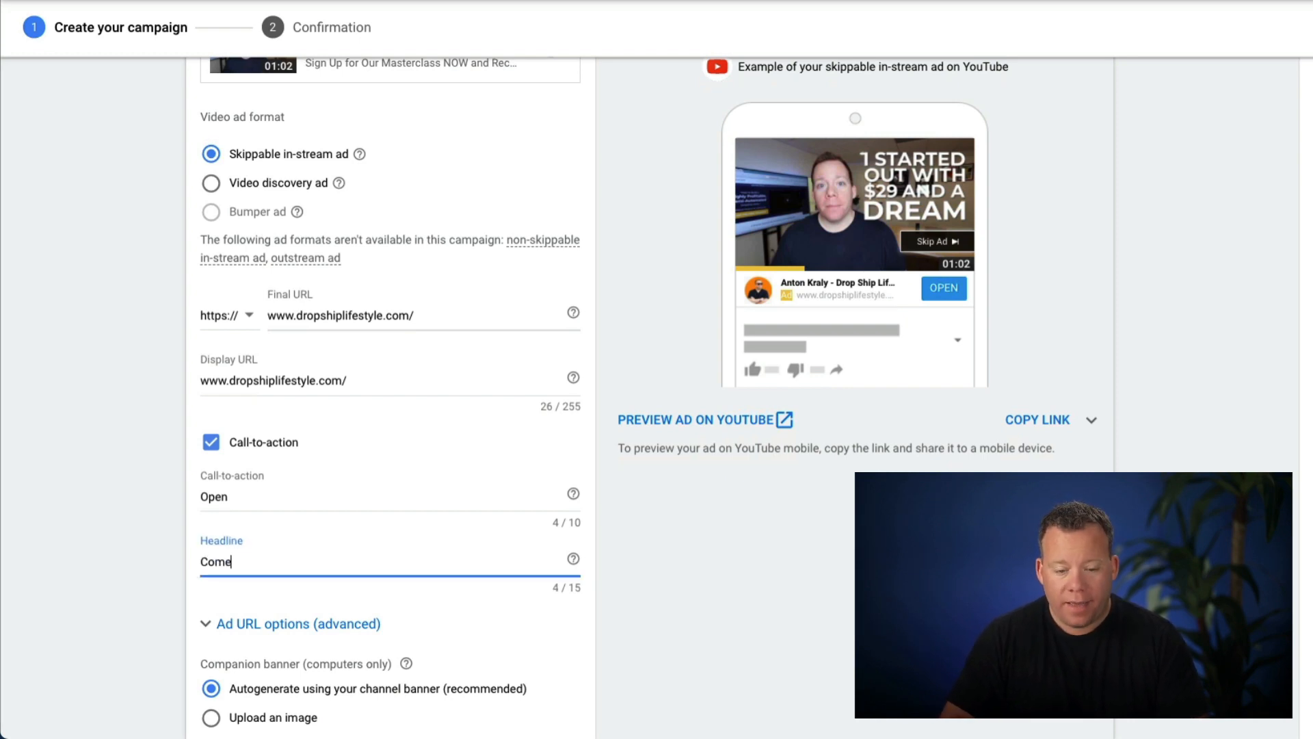
{"action": "type", "text": " back now"}
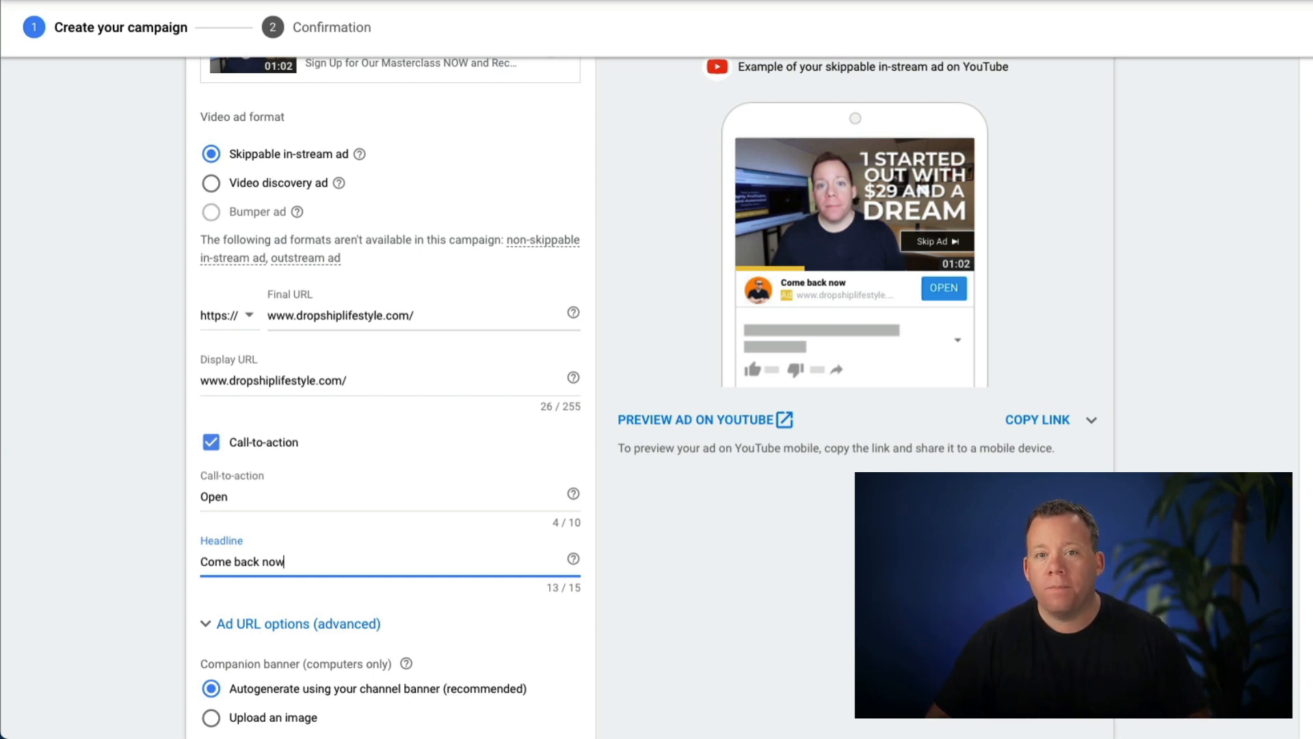
Step: Name the ad "Demo" and create the campaign, continuing through to its campaign page
{"action": "scroll", "coordinate": [201, 515], "scroll_direction": "down", "scroll_amount": 1}
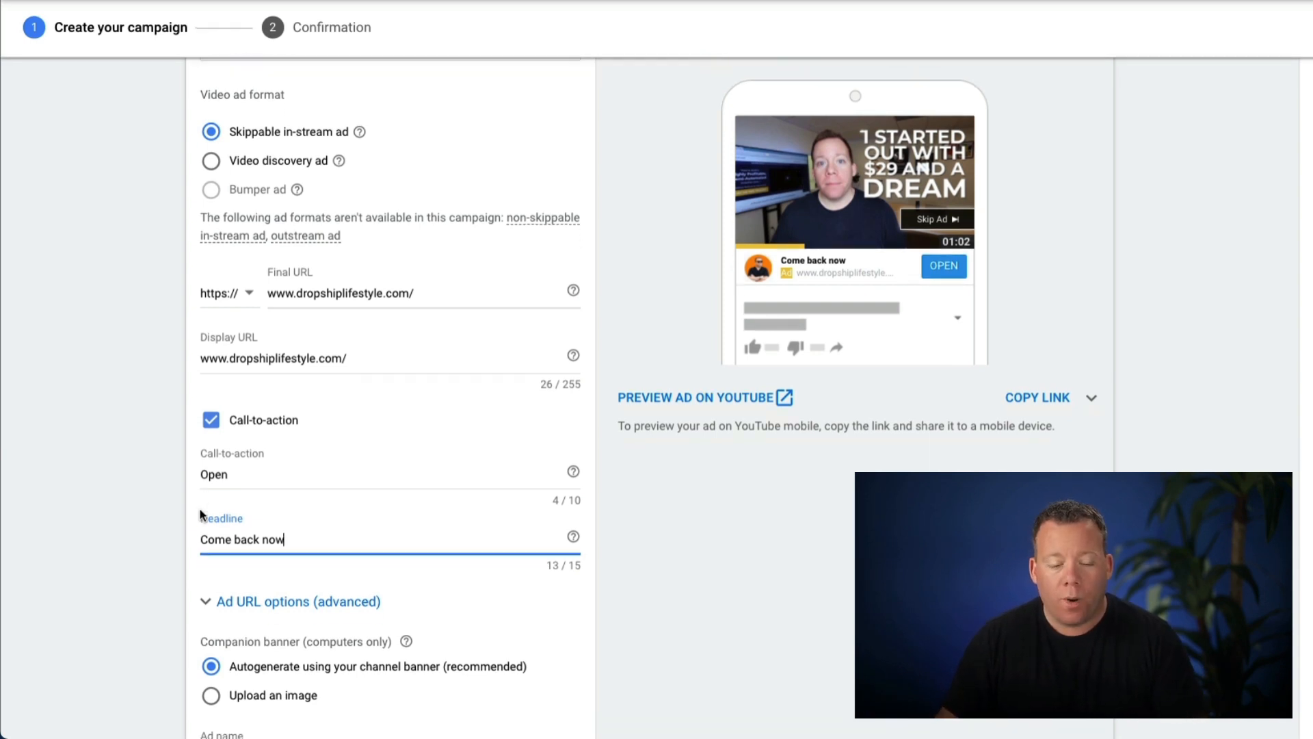
{"action": "scroll", "coordinate": [205, 513], "scroll_direction": "down", "scroll_amount": 5}
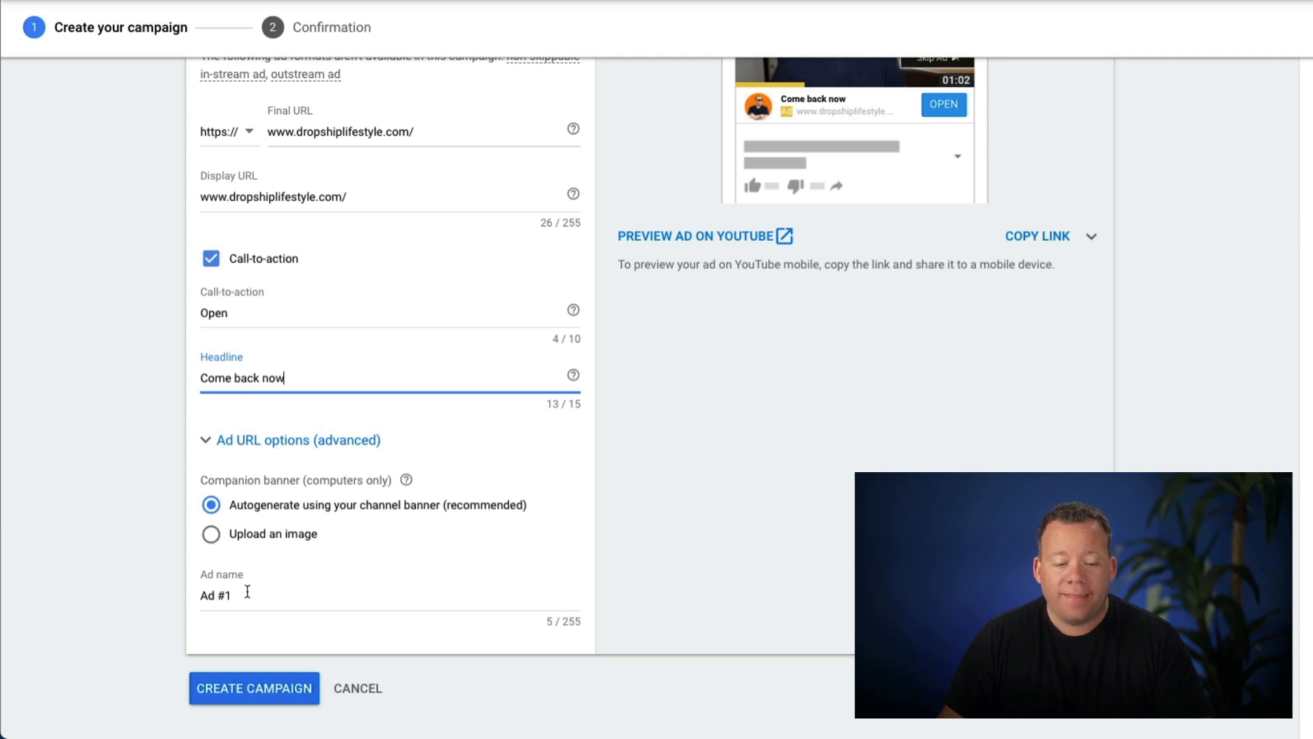
{"action": "left_click_drag", "start_coordinate": [248, 594], "coordinate": [199, 590]}
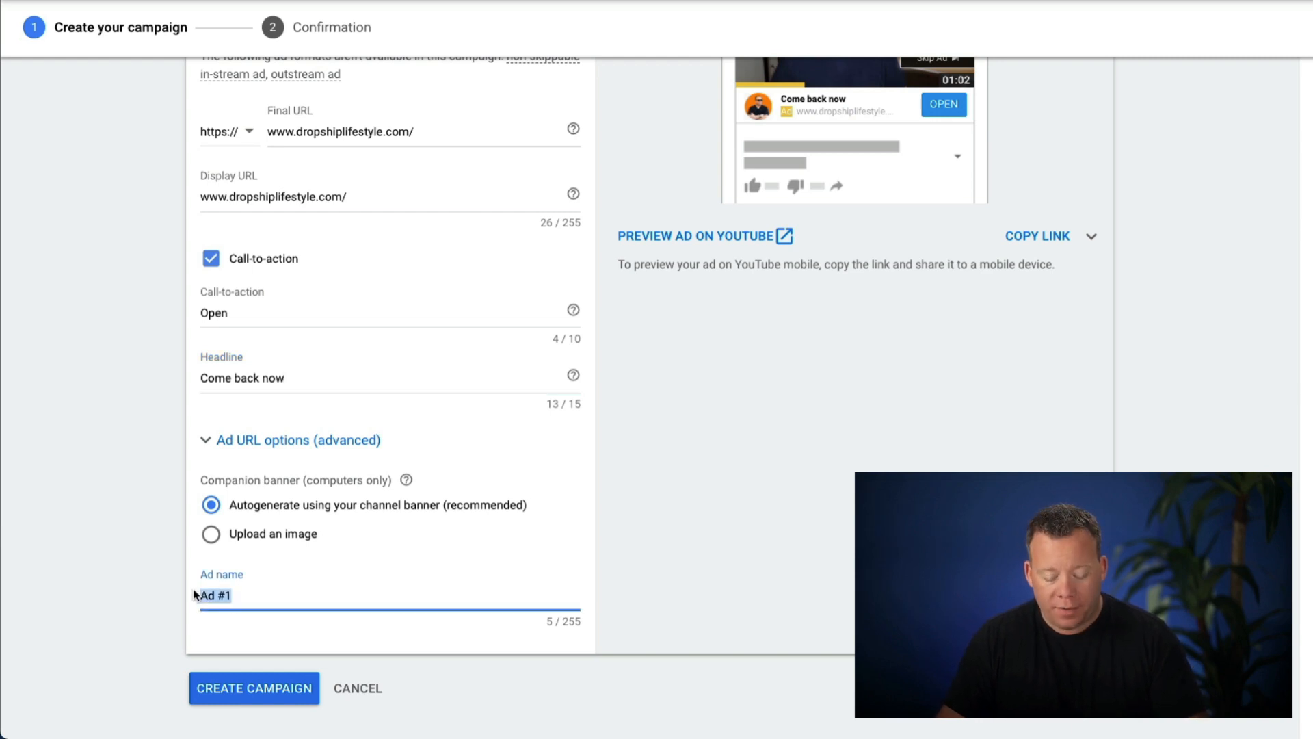
{"action": "type", "text": "Demo"}
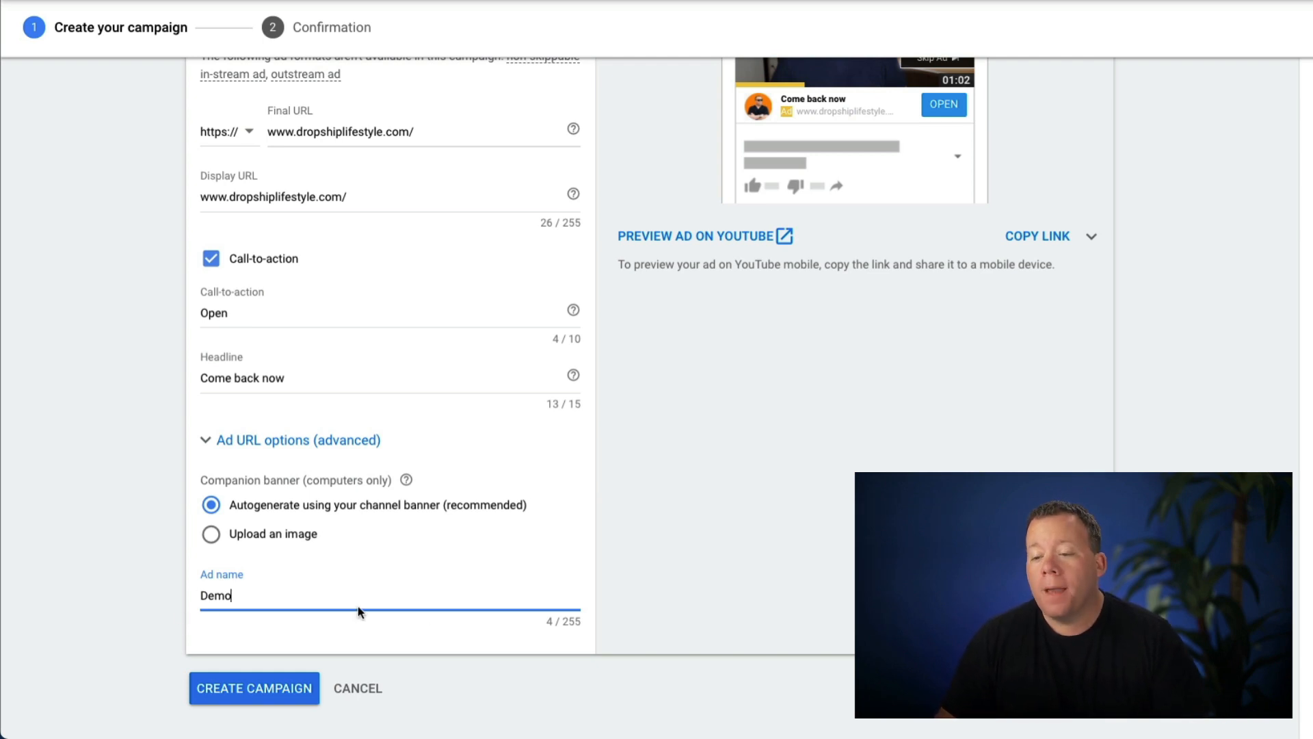
{"action": "left_click", "coordinate": [260, 692]}
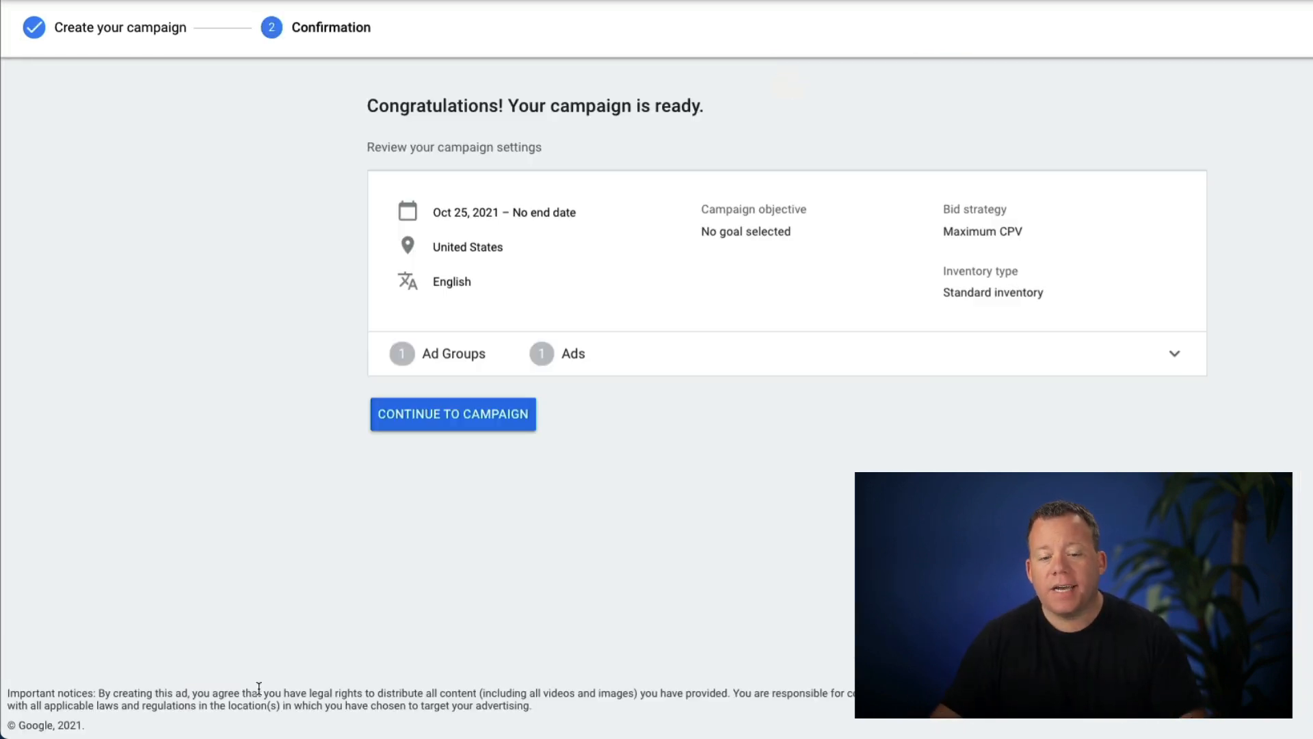
{"action": "left_click", "coordinate": [432, 415]}
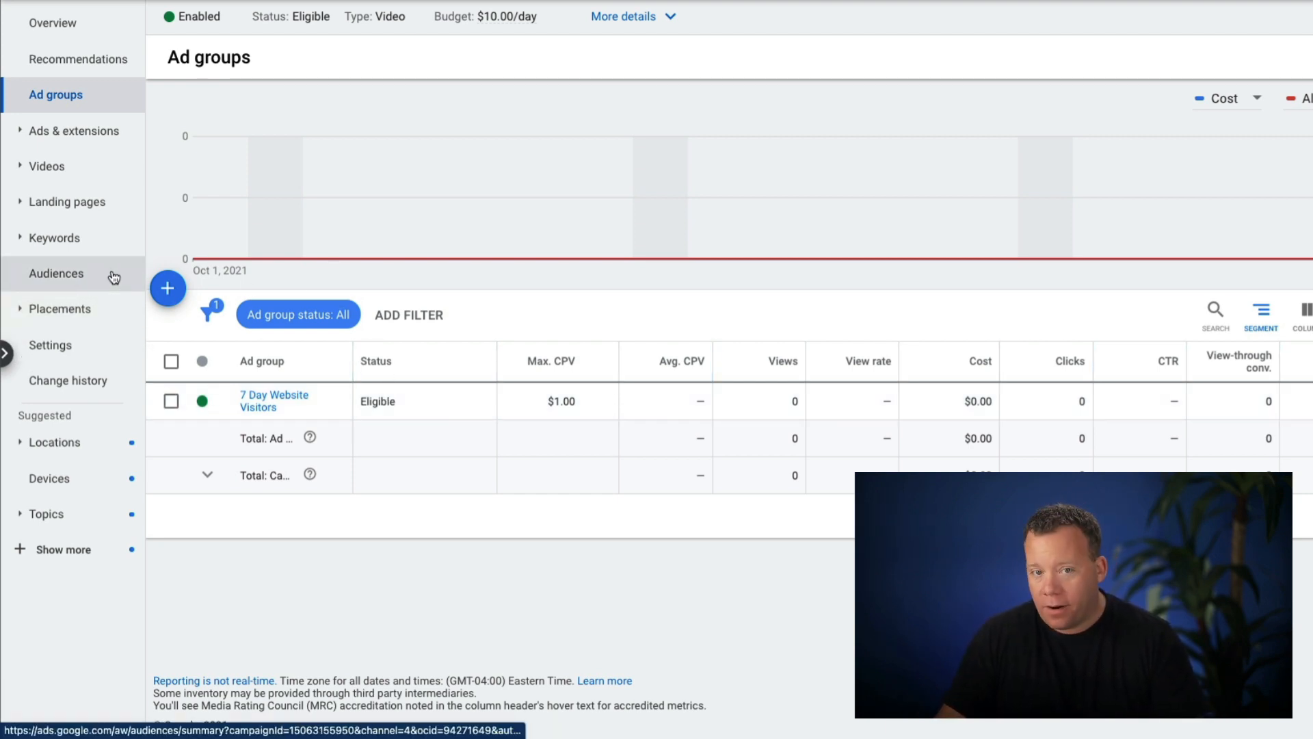
Step: Review the campaign's audiences, expanding the audience segments table and looking over the demographics and exclusions
{"action": "left_click", "coordinate": [87, 277]}
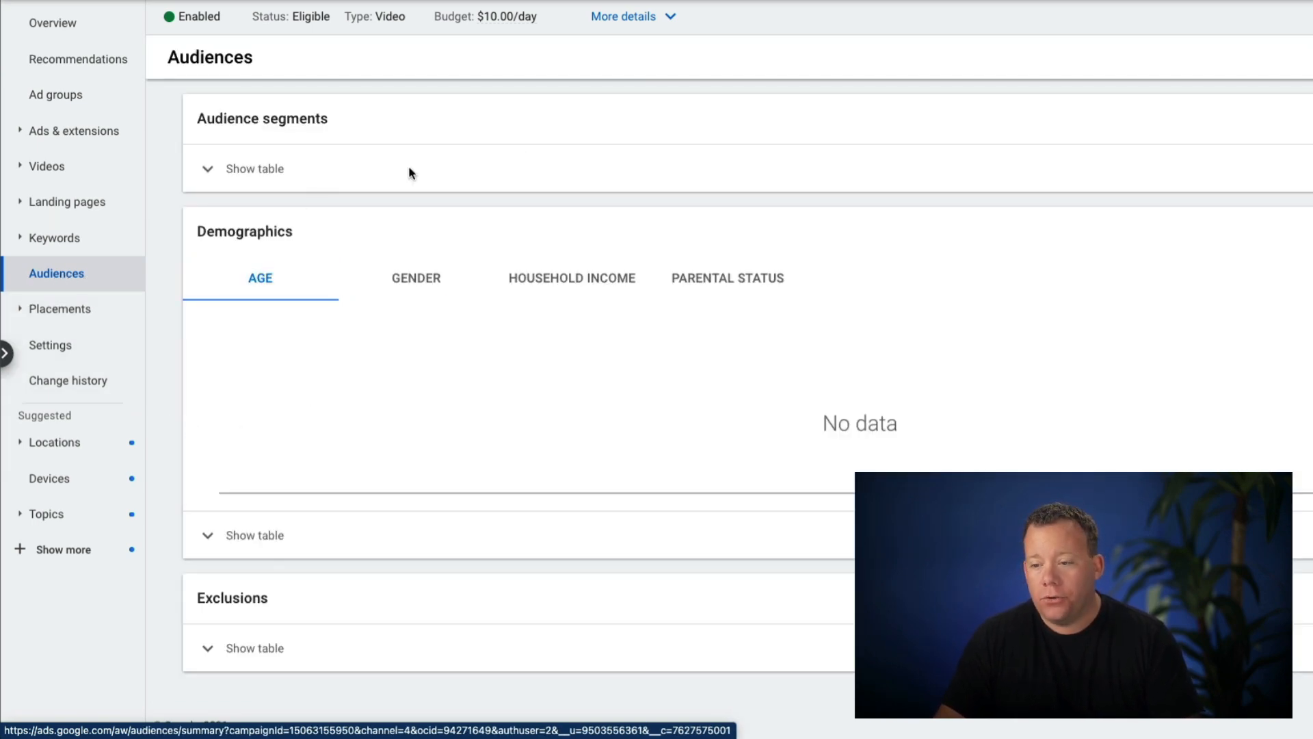
{"action": "left_click", "coordinate": [228, 181]}
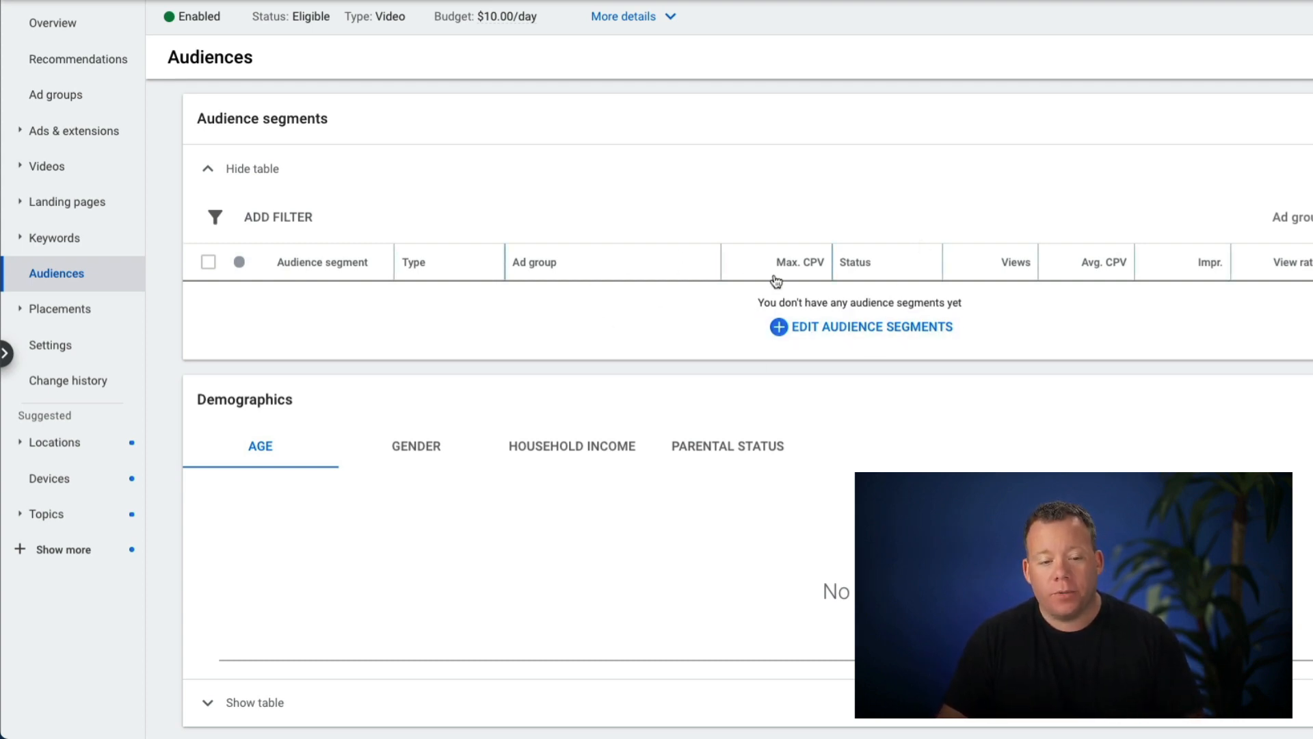
{"action": "scroll", "coordinate": [779, 294], "scroll_direction": "down", "scroll_amount": 2}
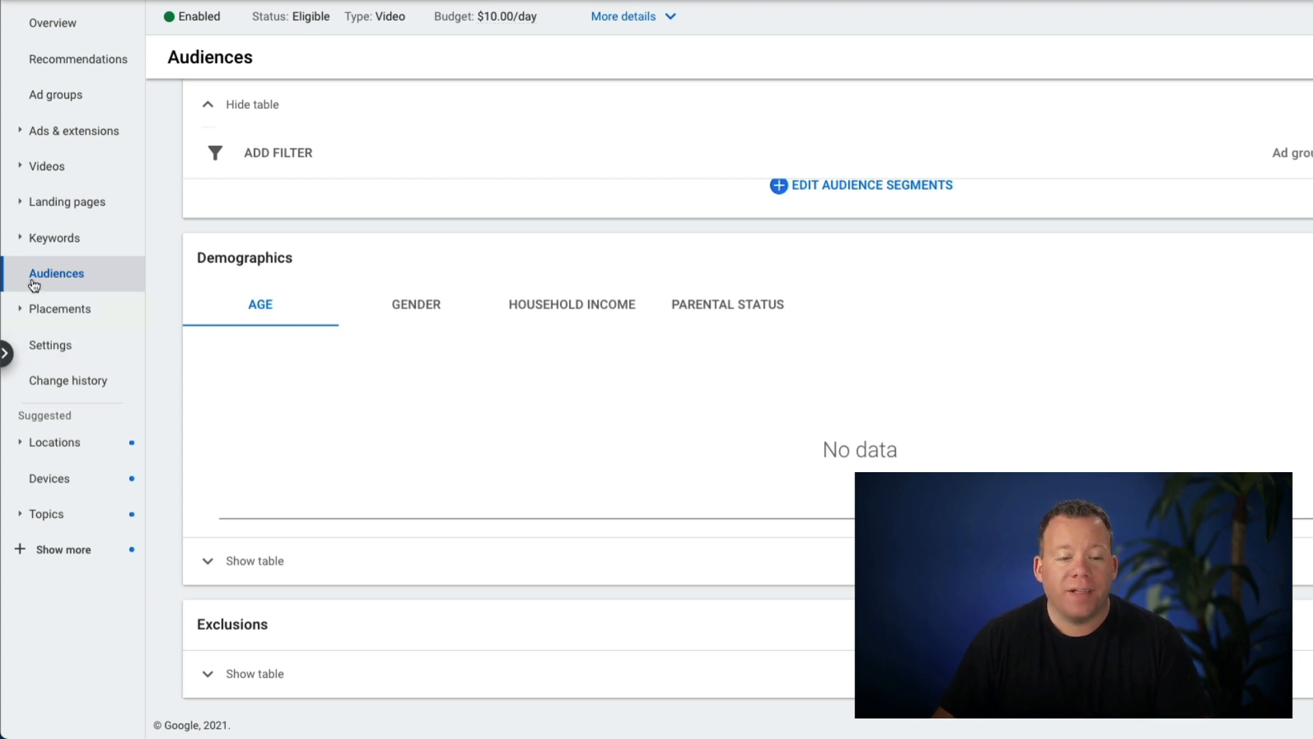
{"action": "scroll", "coordinate": [595, 269], "scroll_direction": "up", "scroll_amount": 1}
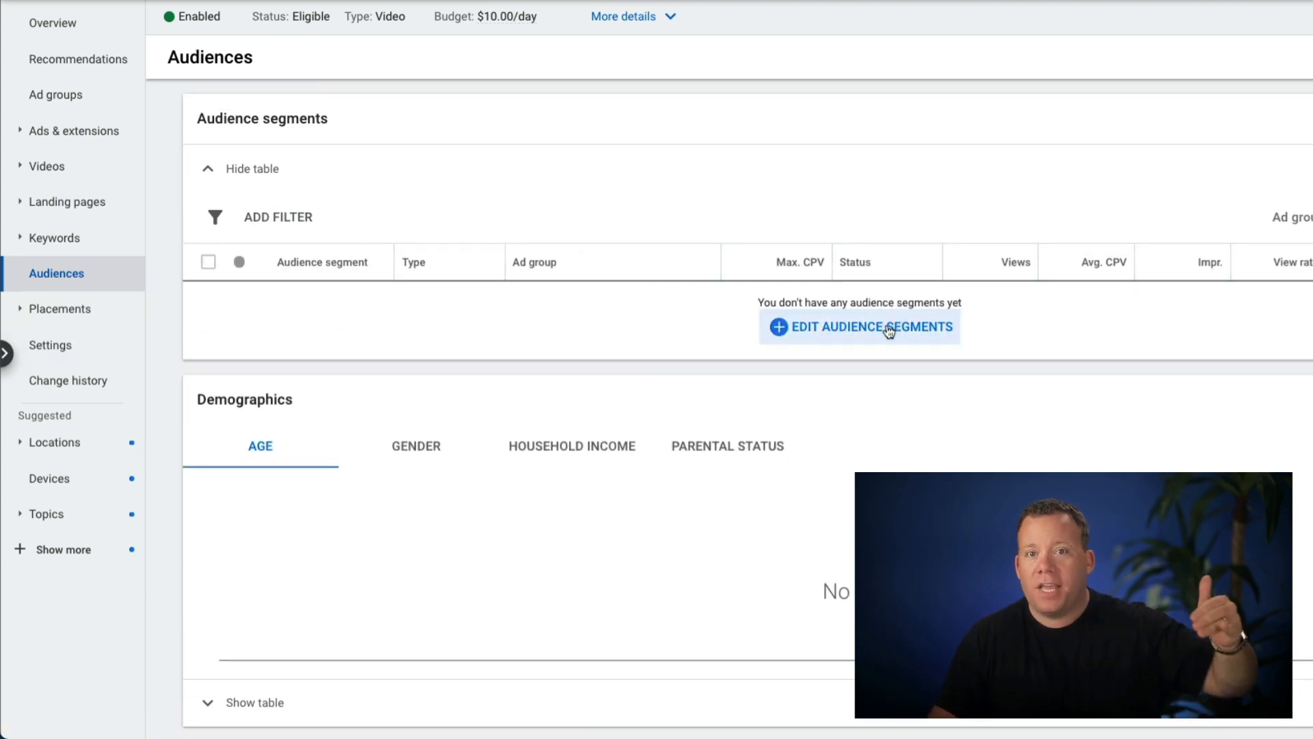
{"action": "scroll", "coordinate": [882, 356], "scroll_direction": "down", "scroll_amount": 2}
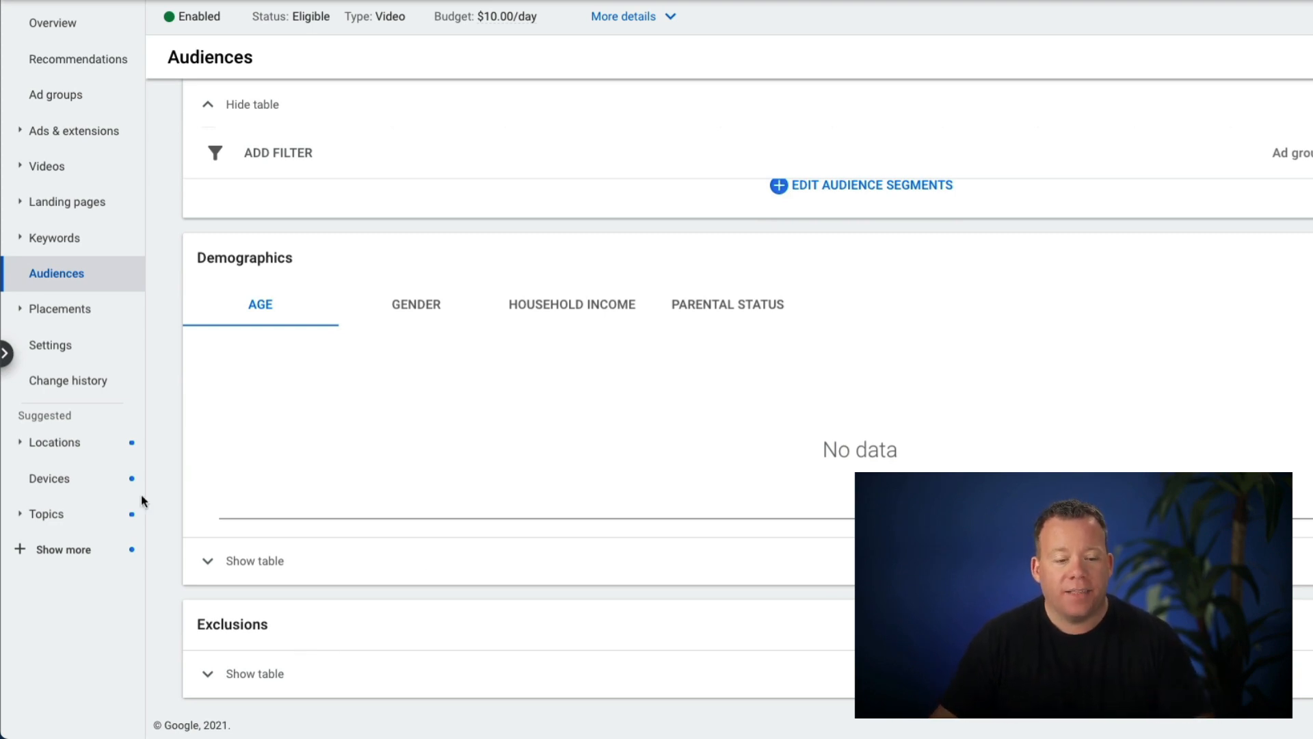
Step: Set a 30% decrease as the campaign's bid adjustment for tablets and save it
{"action": "left_click", "coordinate": [95, 492]}
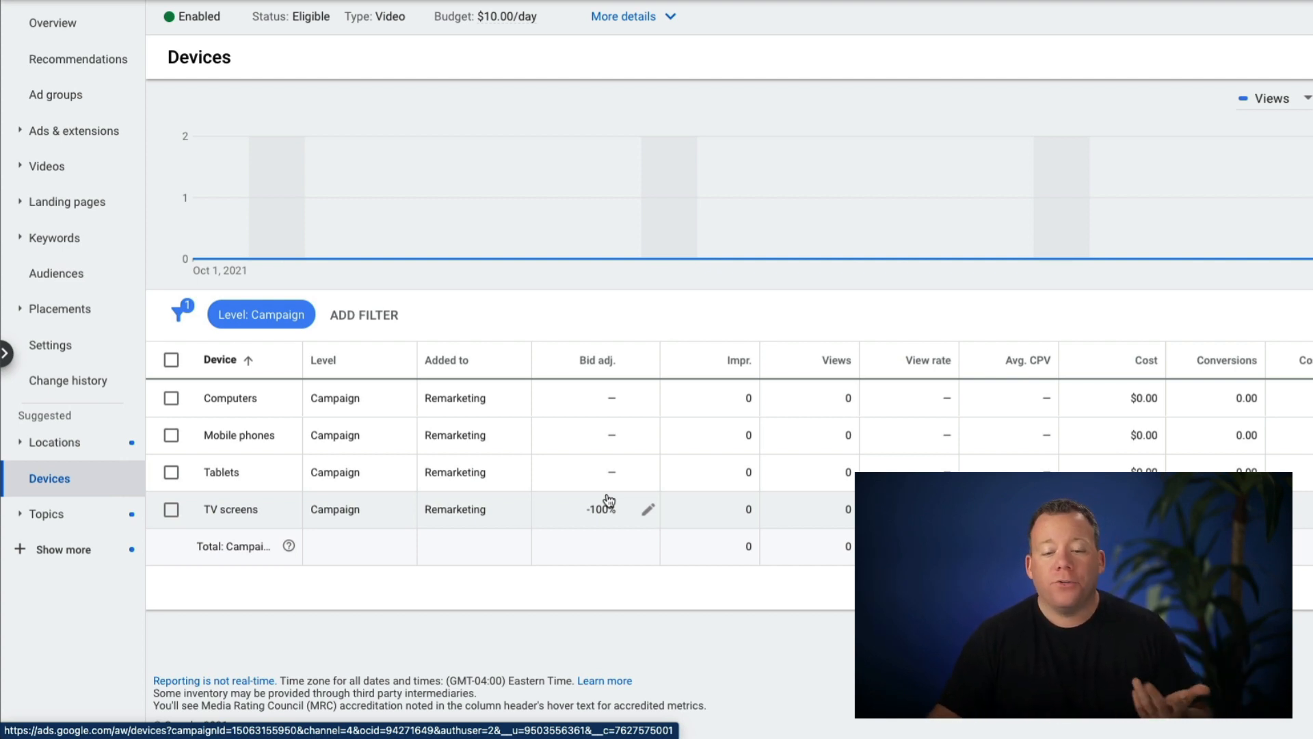
{"action": "left_click", "coordinate": [647, 476]}
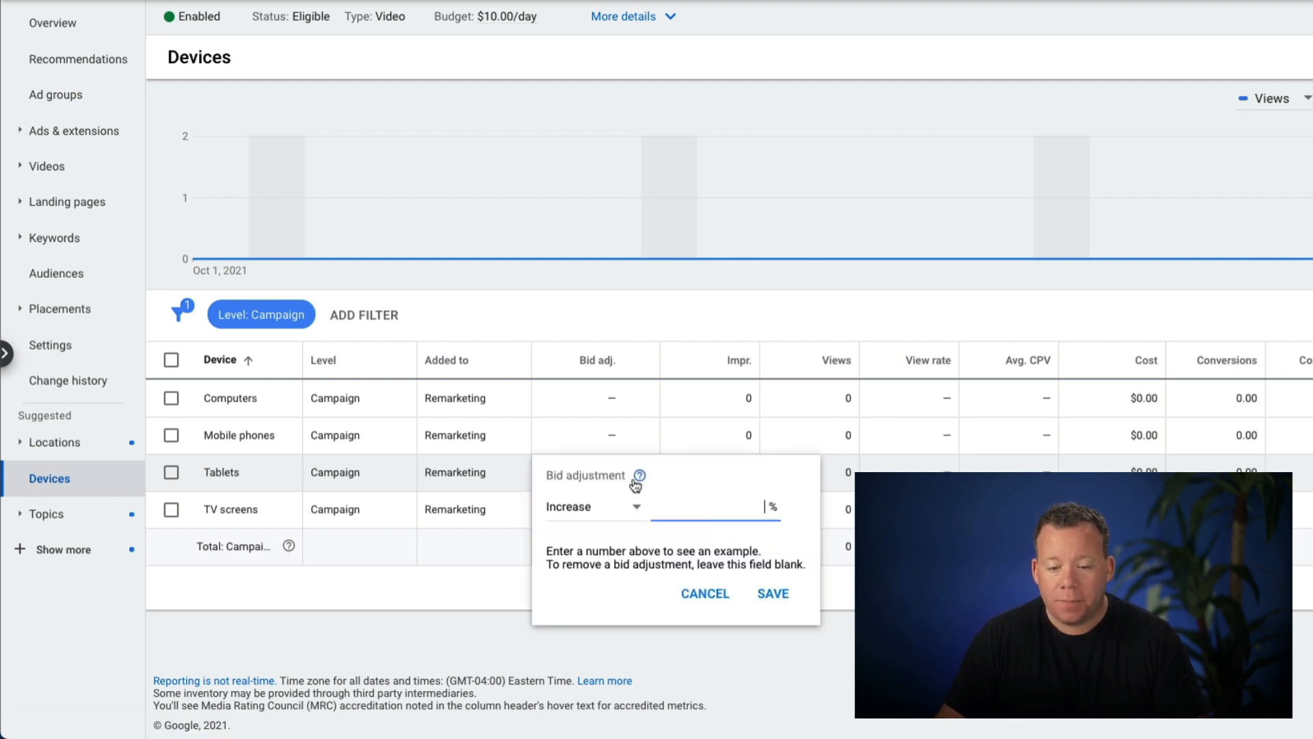
{"action": "left_click", "coordinate": [610, 509]}
{"action": "left_click", "coordinate": [602, 560]}
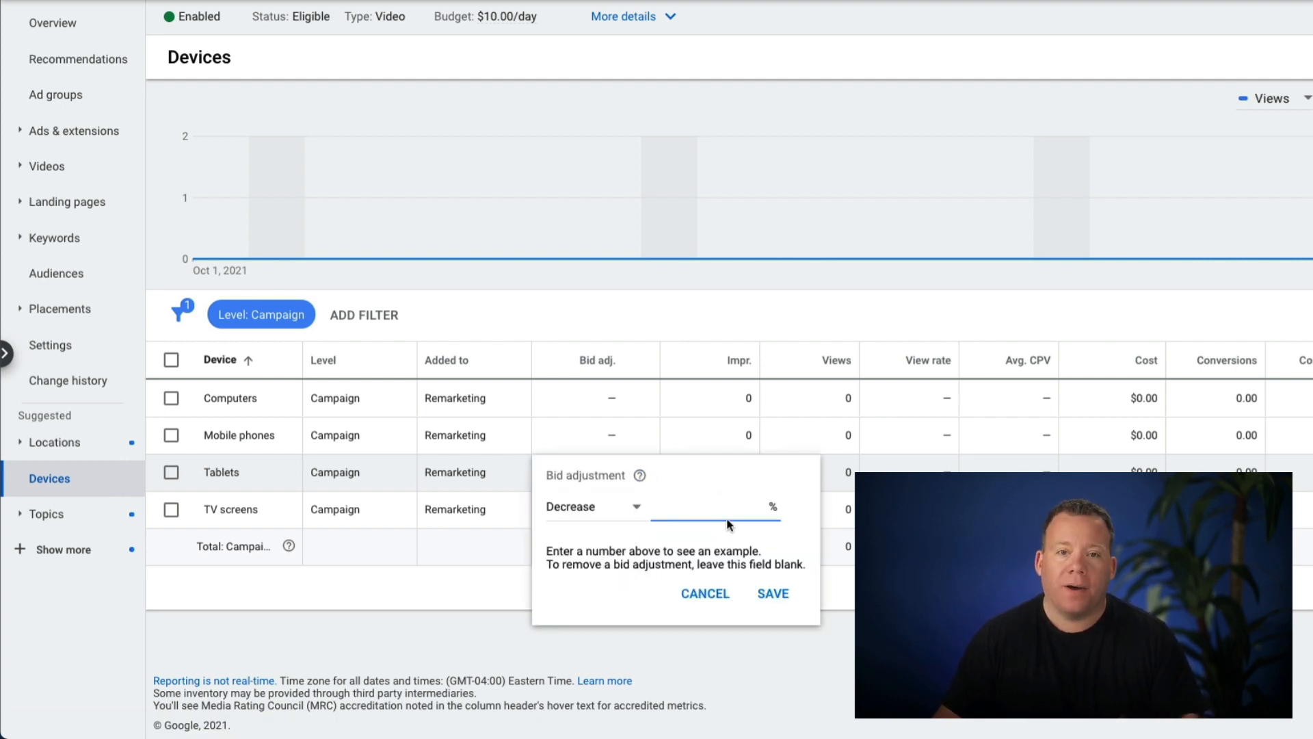
{"action": "type", "text": "30"}
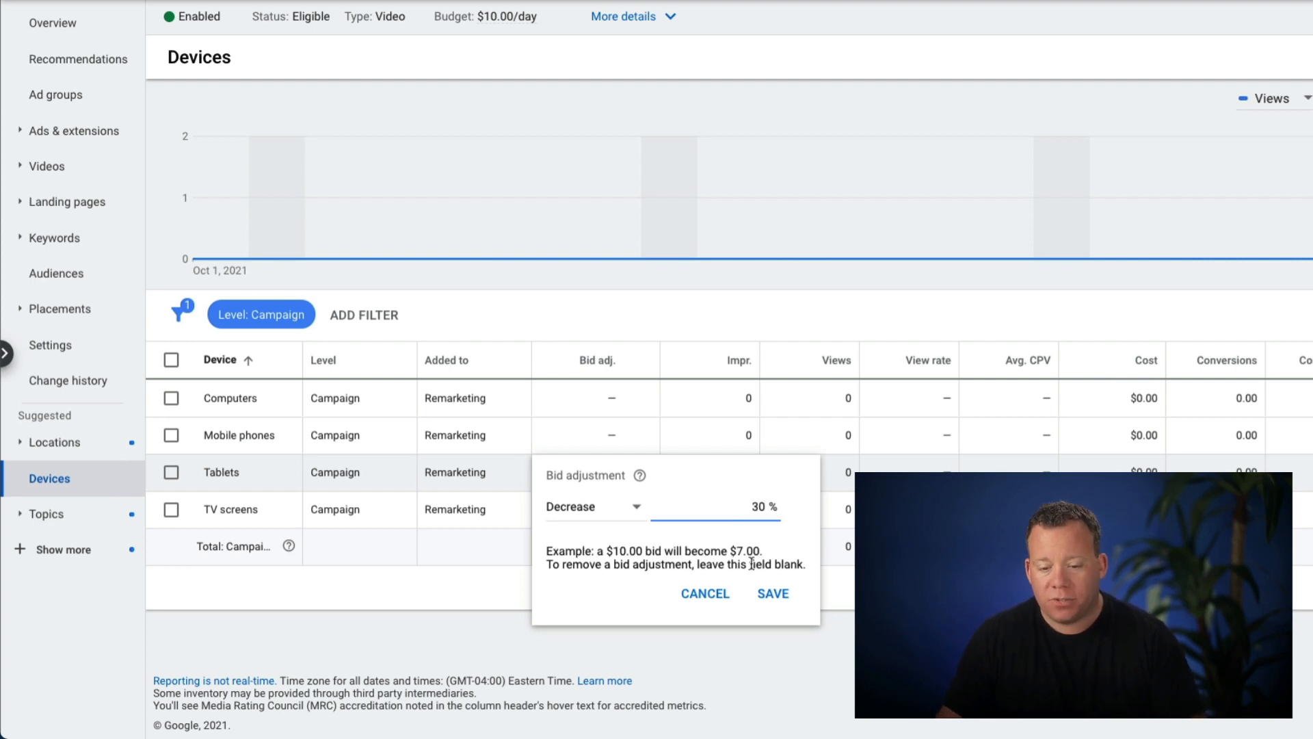
{"action": "left_click", "coordinate": [767, 591]}
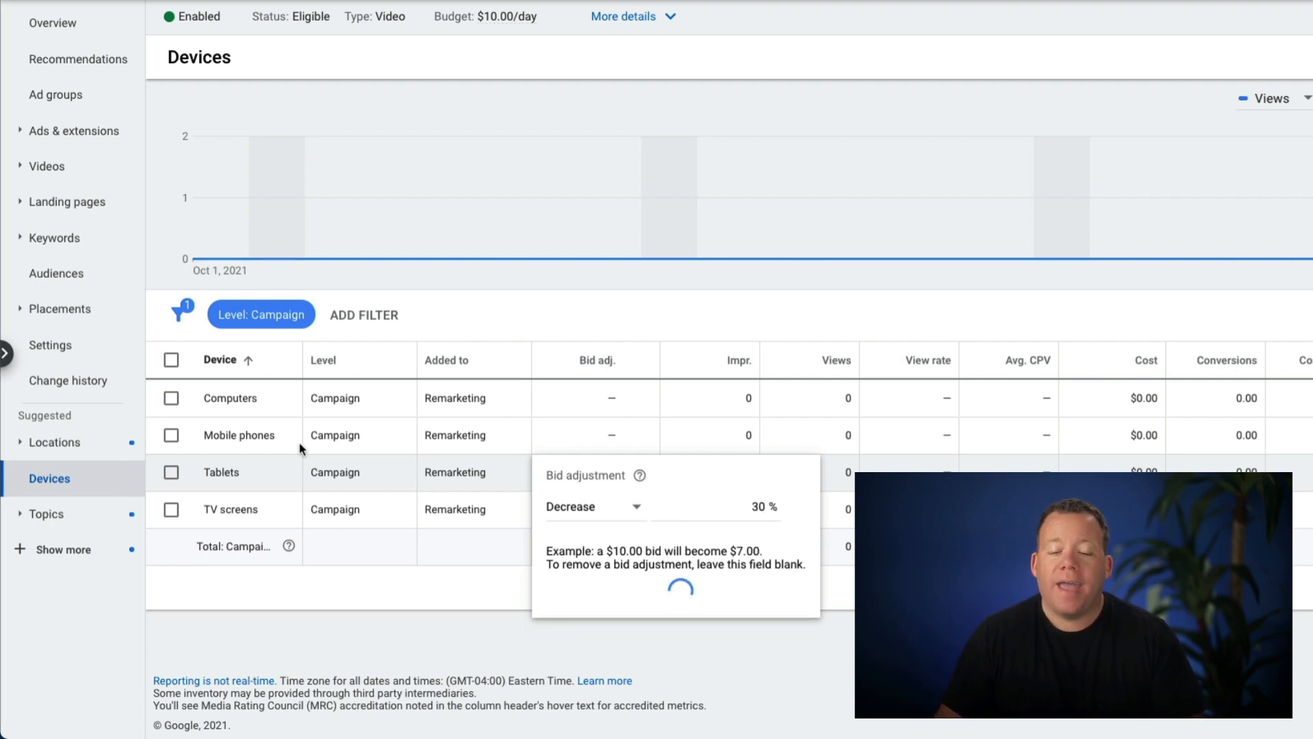